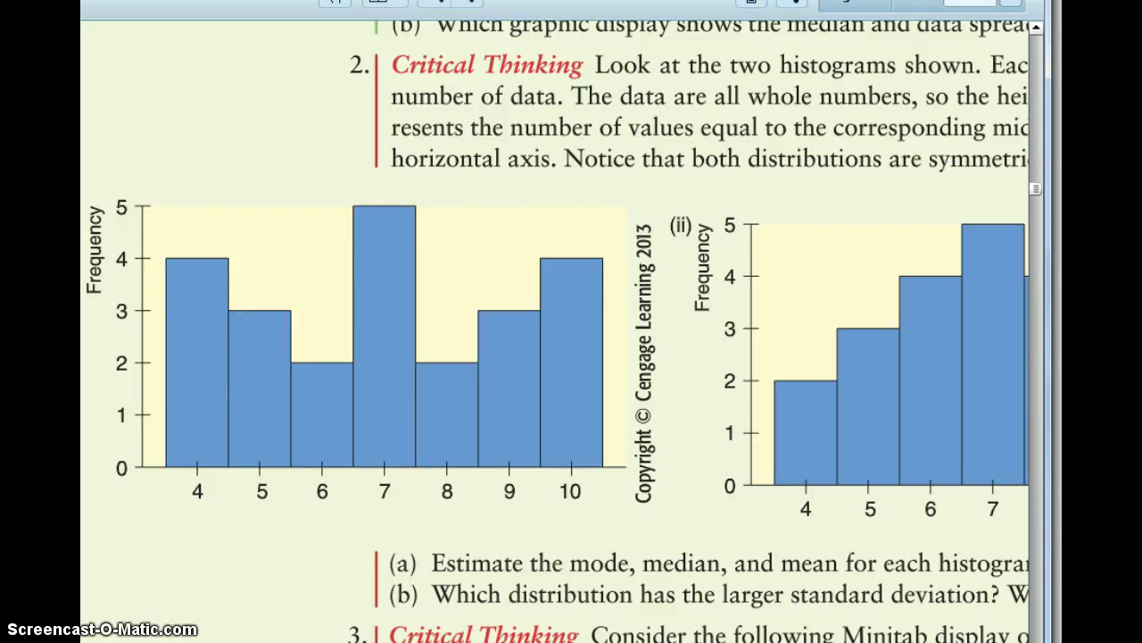
# Add 'Mode = 7', 'Median = 7' and 'Mean = 7' on separate lines below the histogram values
pyautogui.click(116, 594)
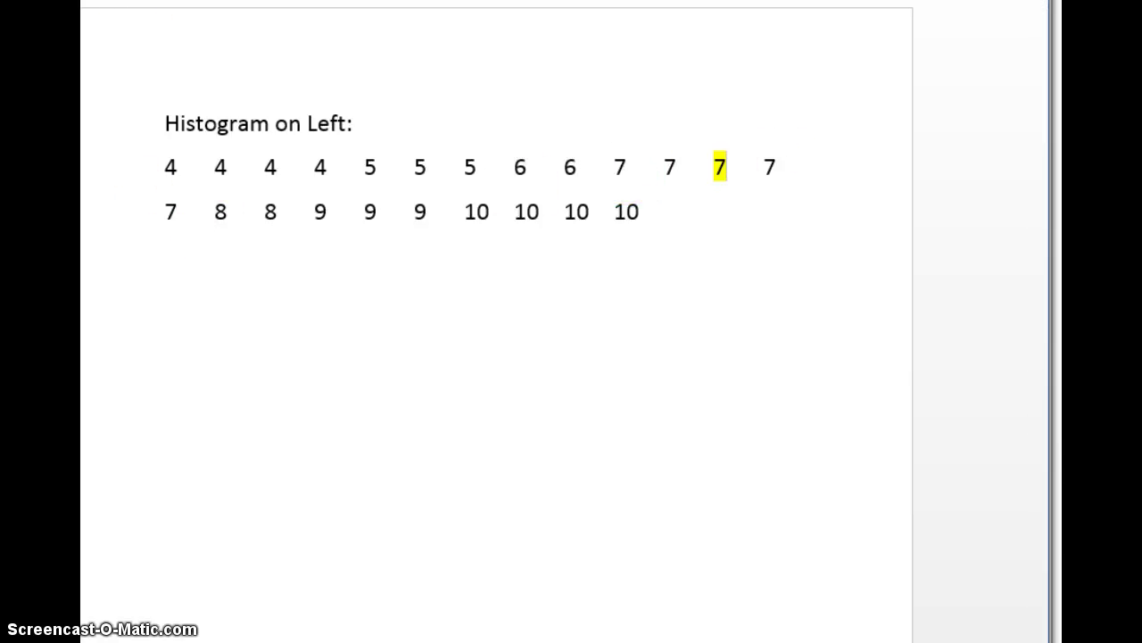
pyautogui.click(181, 327)
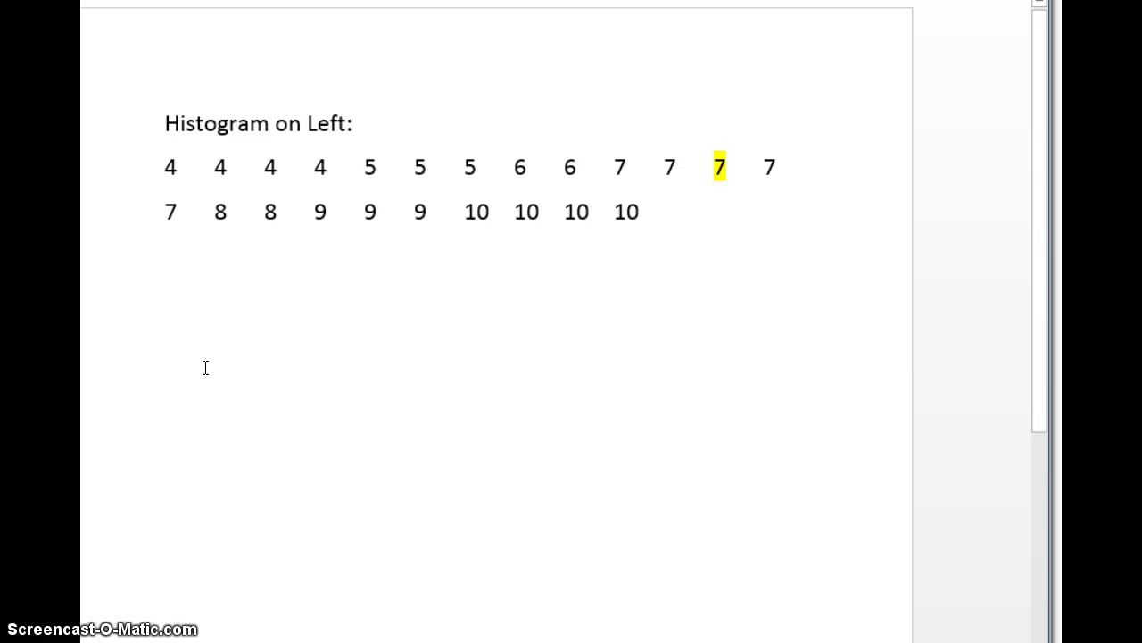
pyautogui.press('End')
pyautogui.press('Return')
pyautogui.press('Return')
pyautogui.write('Mod')
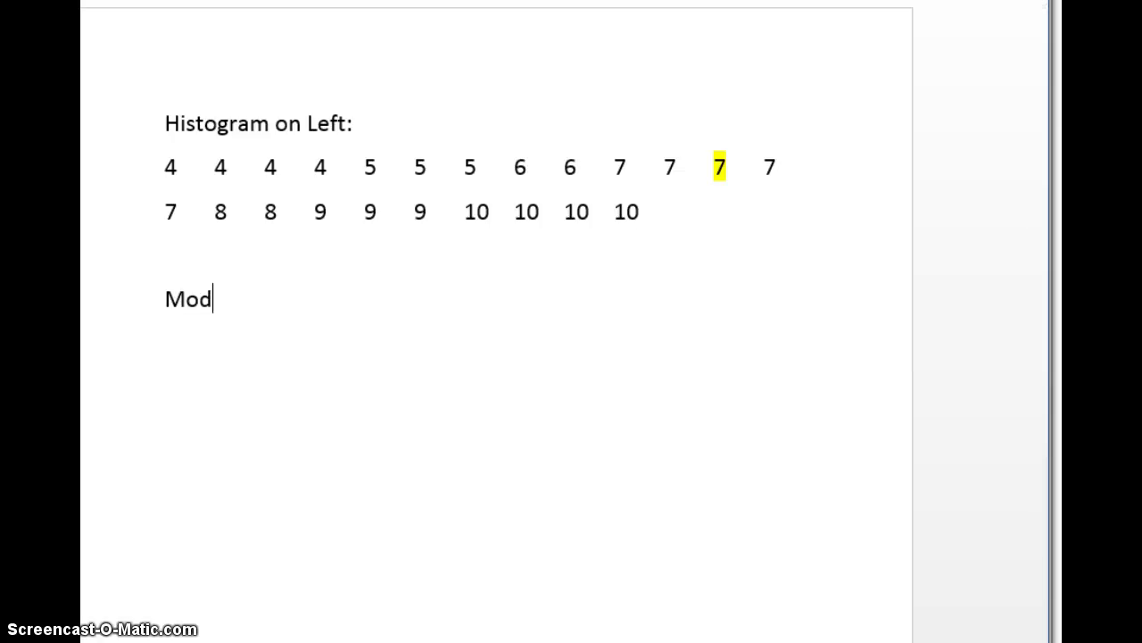
pyautogui.write('e = 7')
pyautogui.press('Return')
pyautogui.write('Median = 7')
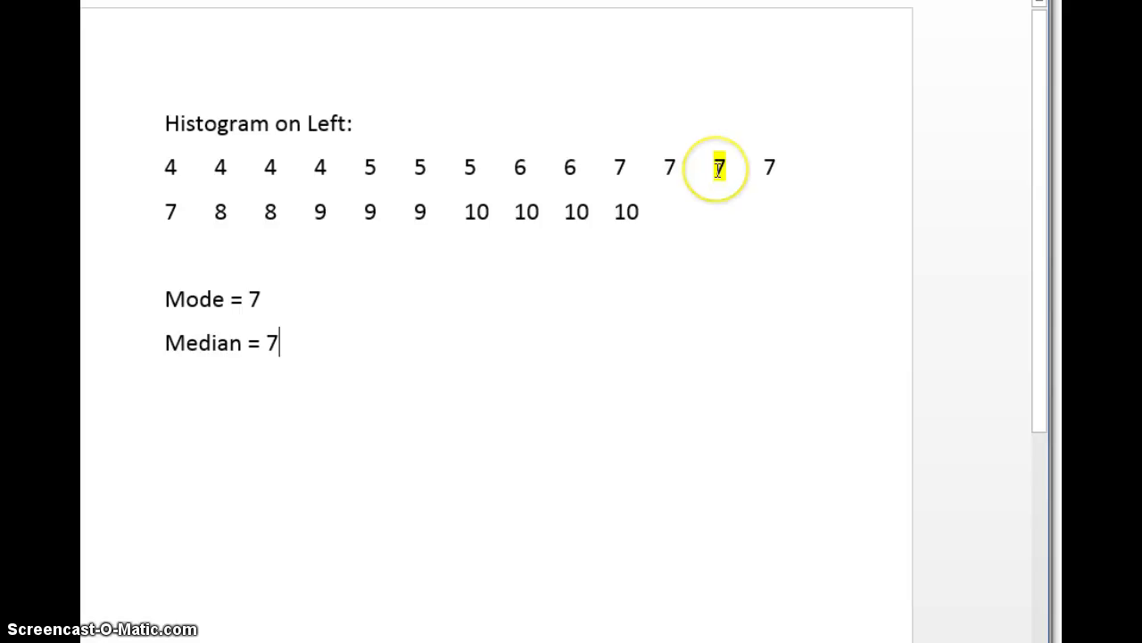
pyautogui.press('Return')
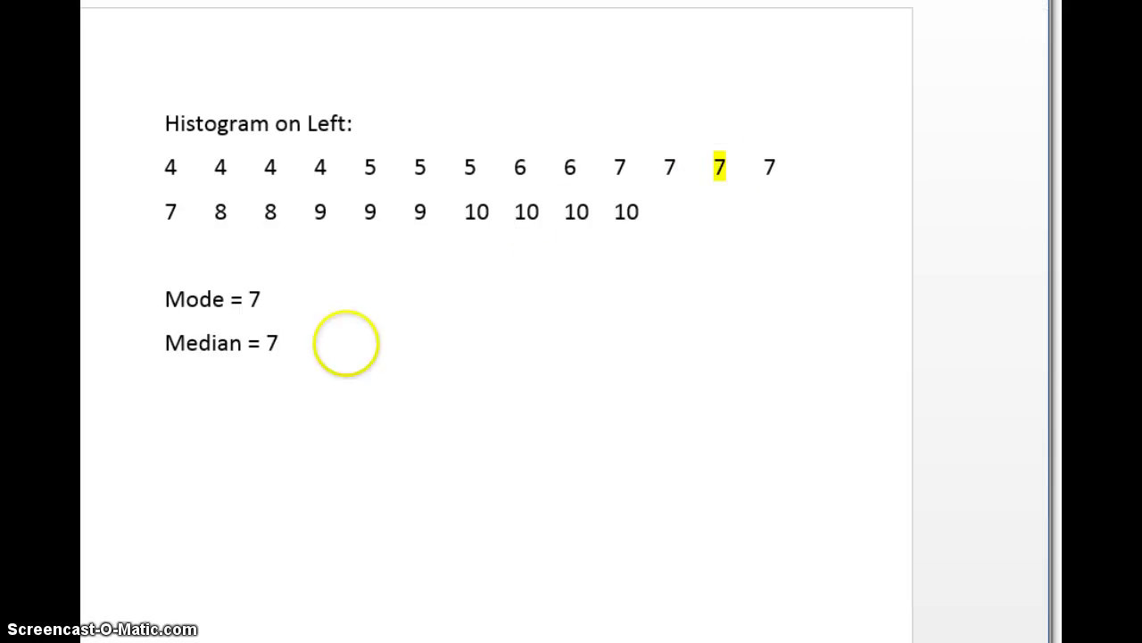
pyautogui.write('Mean = 7')
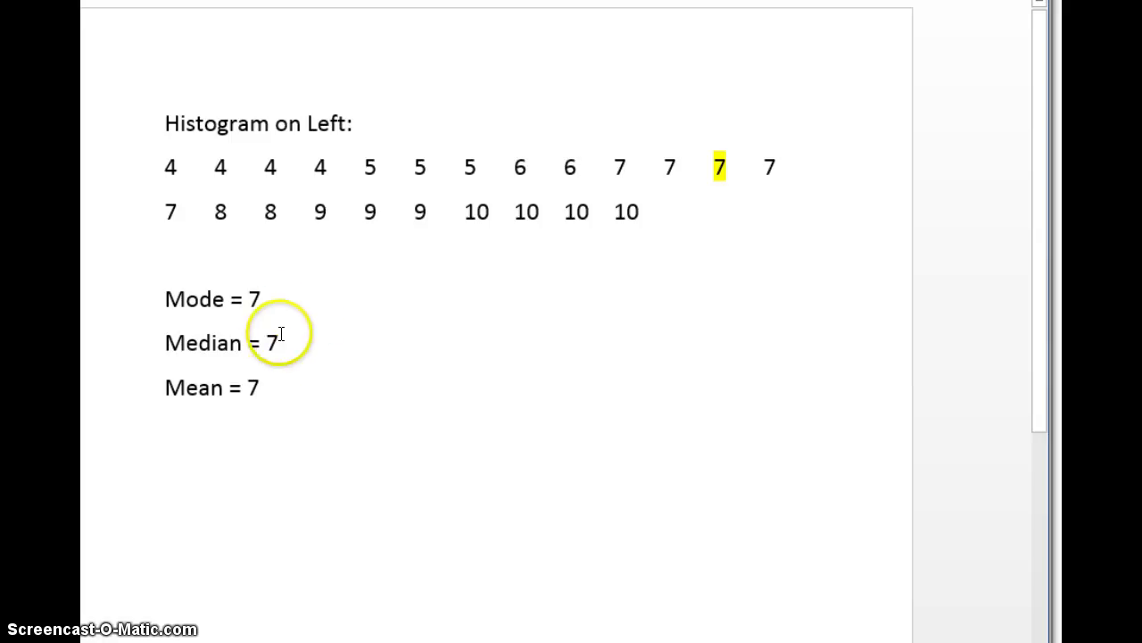
pyautogui.hotkey('alt', 'Tab')
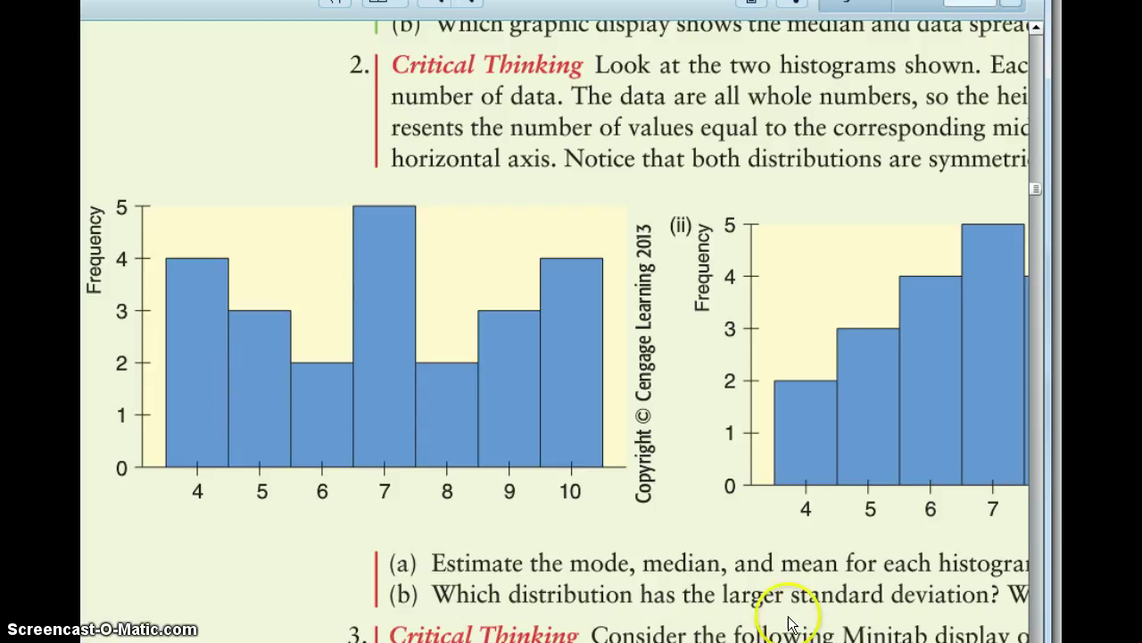
# Scroll across to see histogram (ii) in full, then switch to the Radon values spreadsheet
pyautogui.hscroll(5, 553, 339)
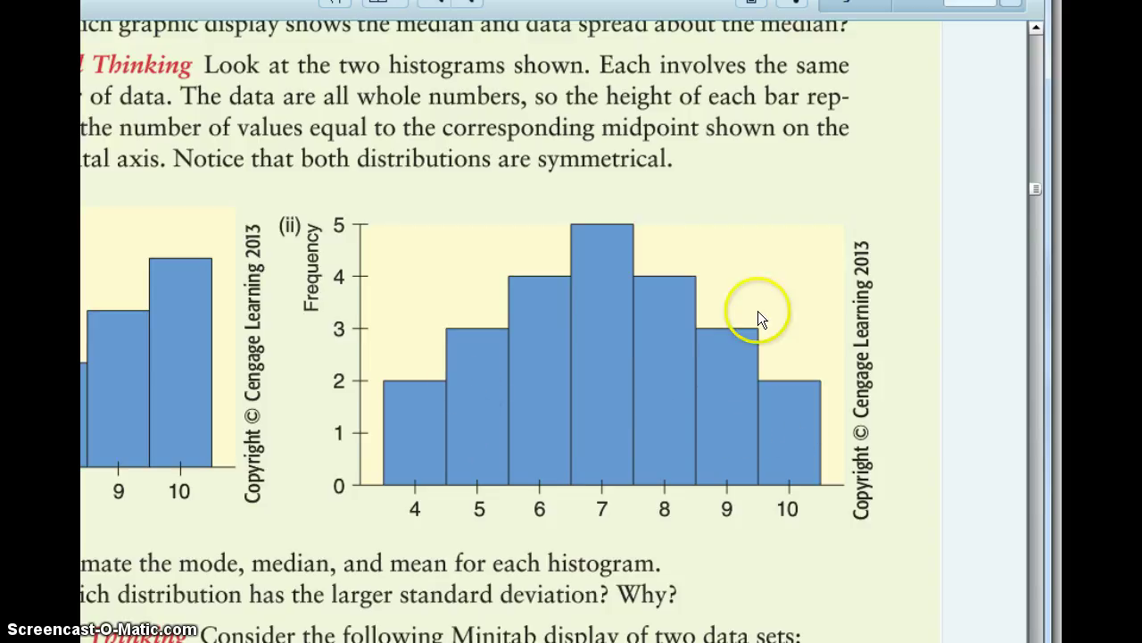
pyautogui.hscroll(-3, 553, 331)
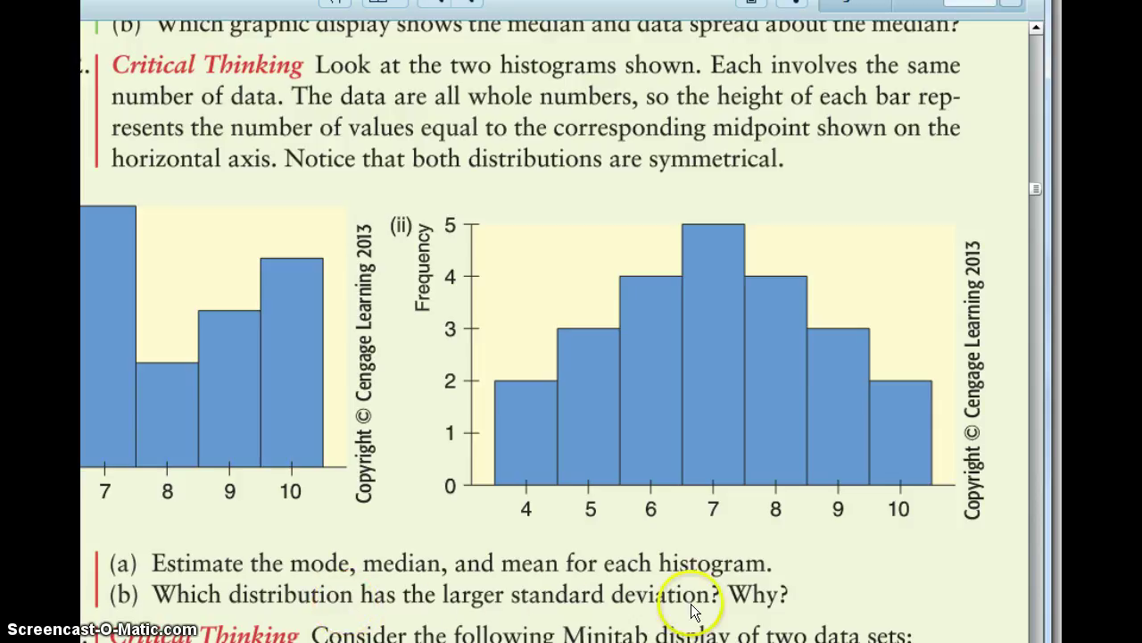
pyautogui.hscroll(-5, 553, 330)
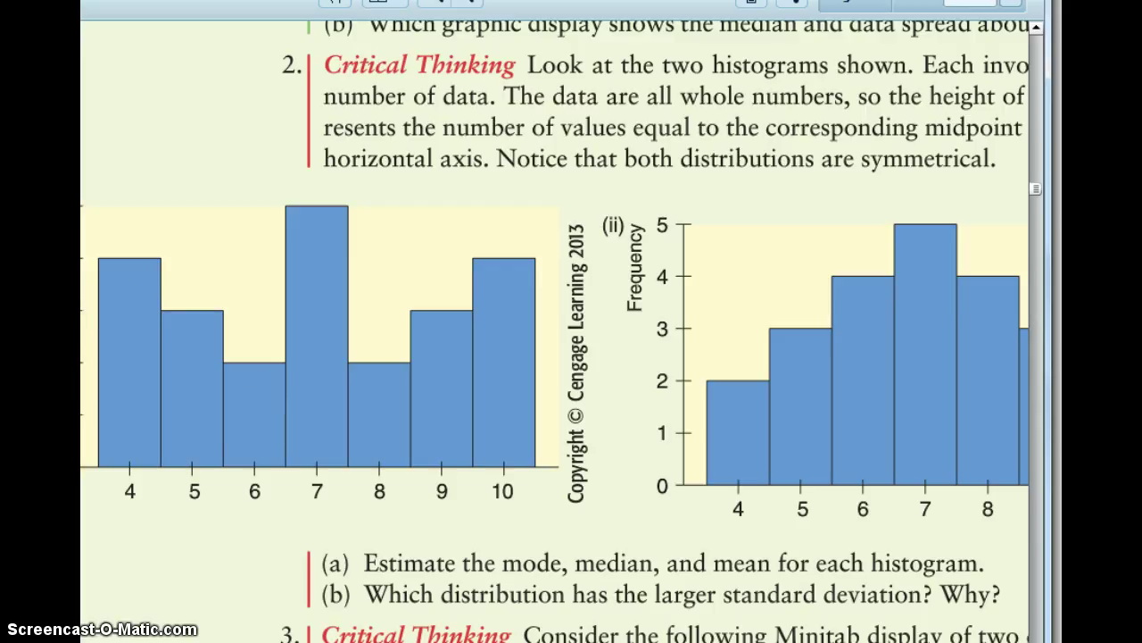
pyautogui.click(1035, 188)
pyautogui.hscroll(5, 556, 330)
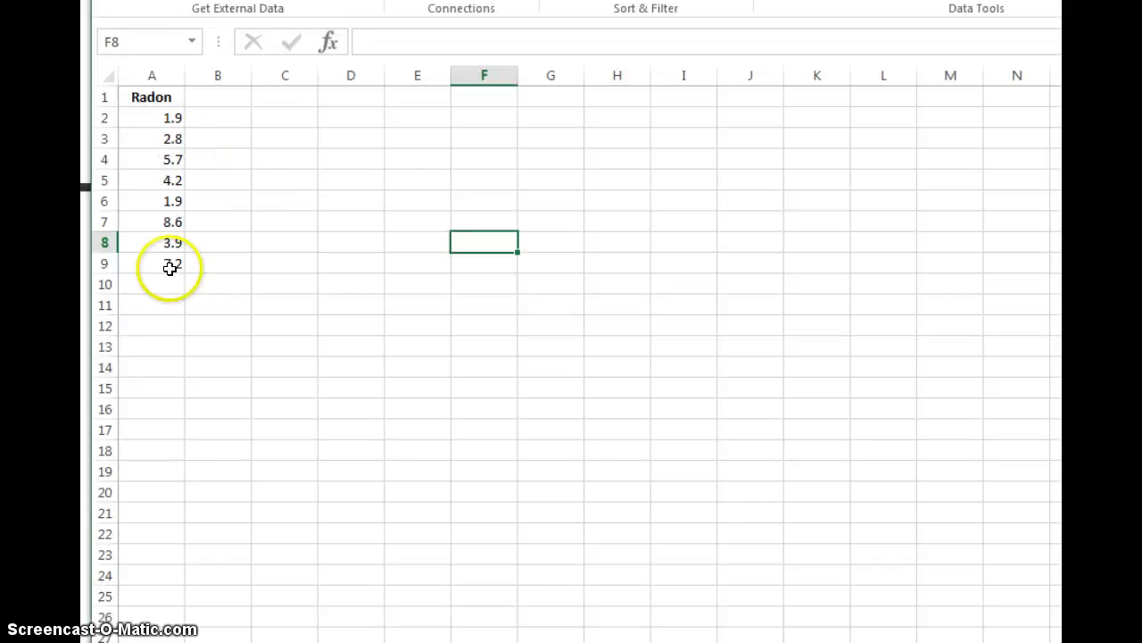
# With C2 selected, launch the Descriptive Statistics tool from Data Analysis
pyautogui.click(280, 123)
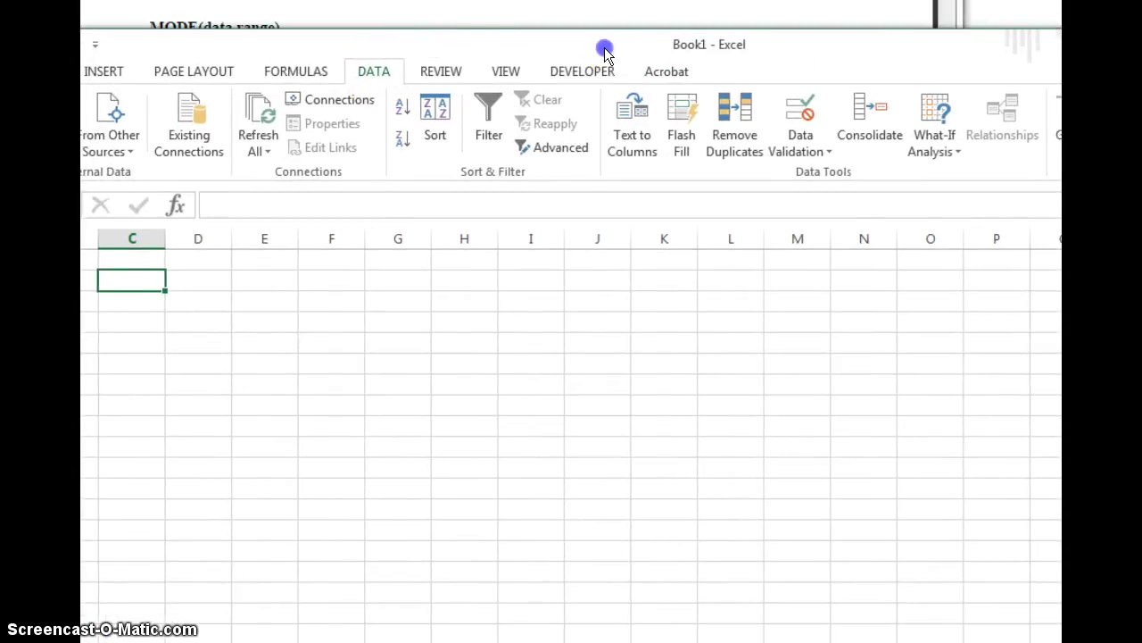
pyautogui.click(879, 95)
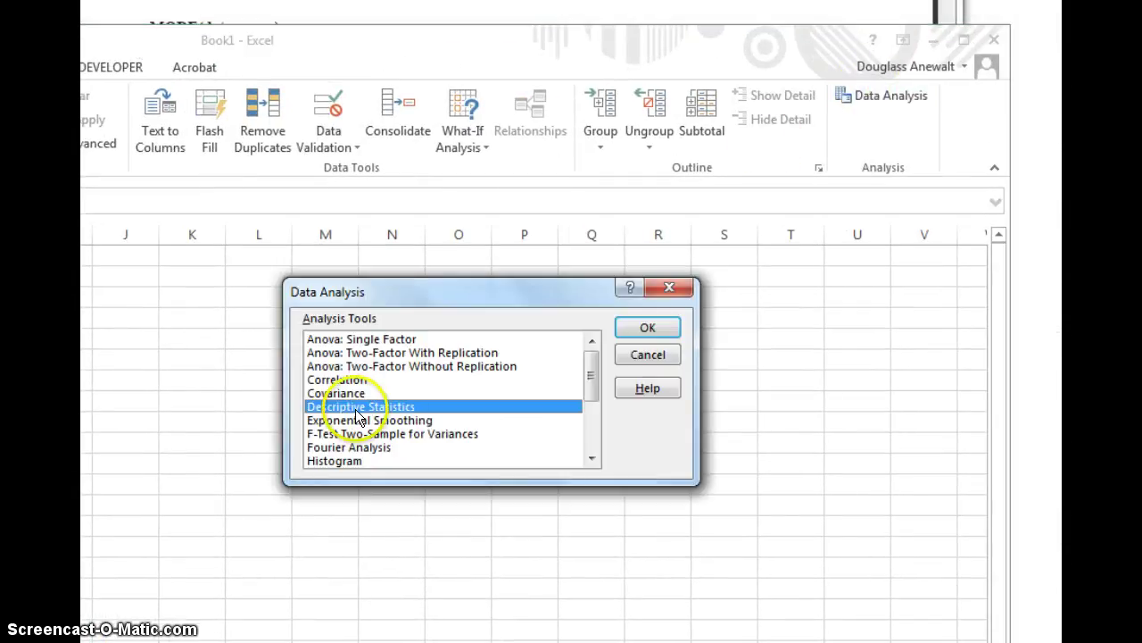
pyautogui.click(648, 329)
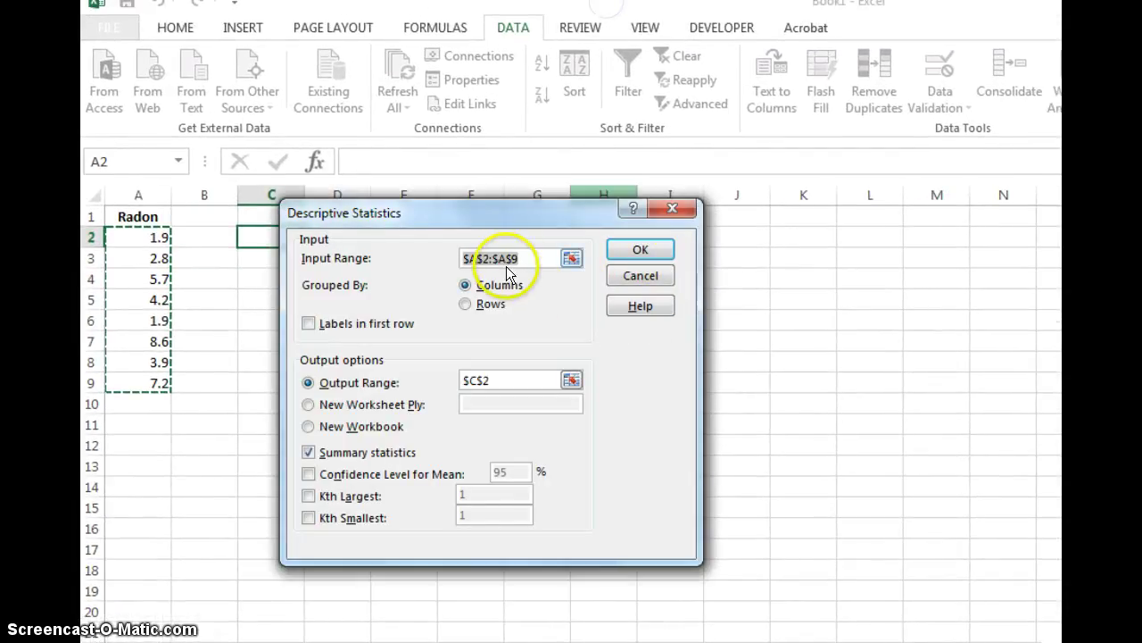
# Set input range A2:A9 and output range C2, keeping summary statistics checked
pyautogui.click(527, 257)
pyautogui.moveTo(526, 257); pyautogui.dragTo(459, 257)
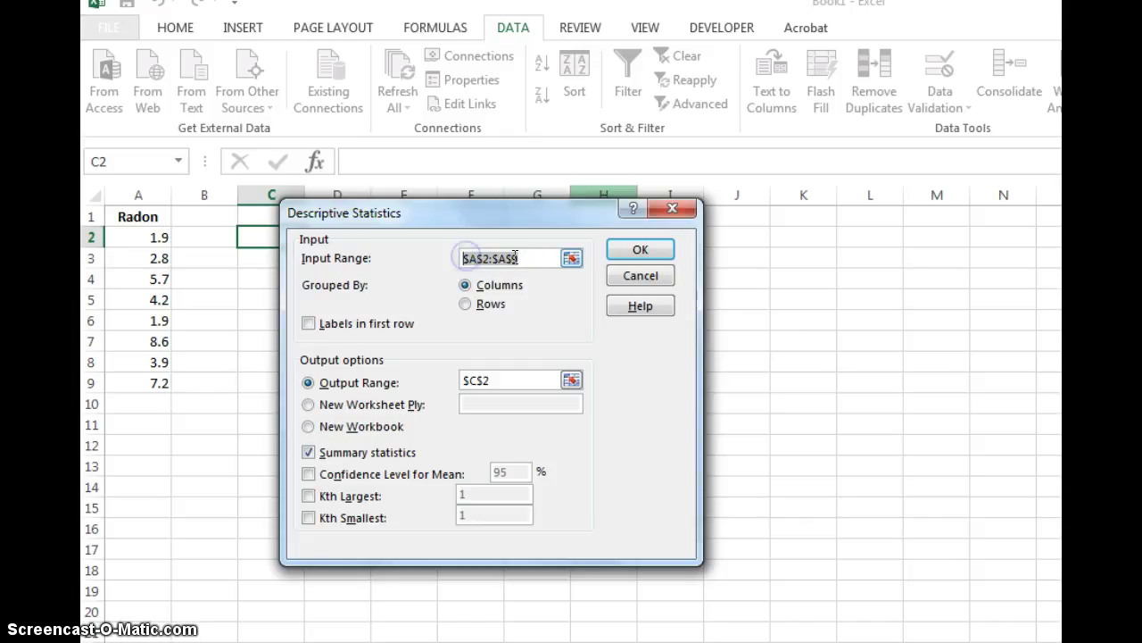
pyautogui.moveTo(147, 237); pyautogui.dragTo(146, 374)
pyautogui.click(473, 258)
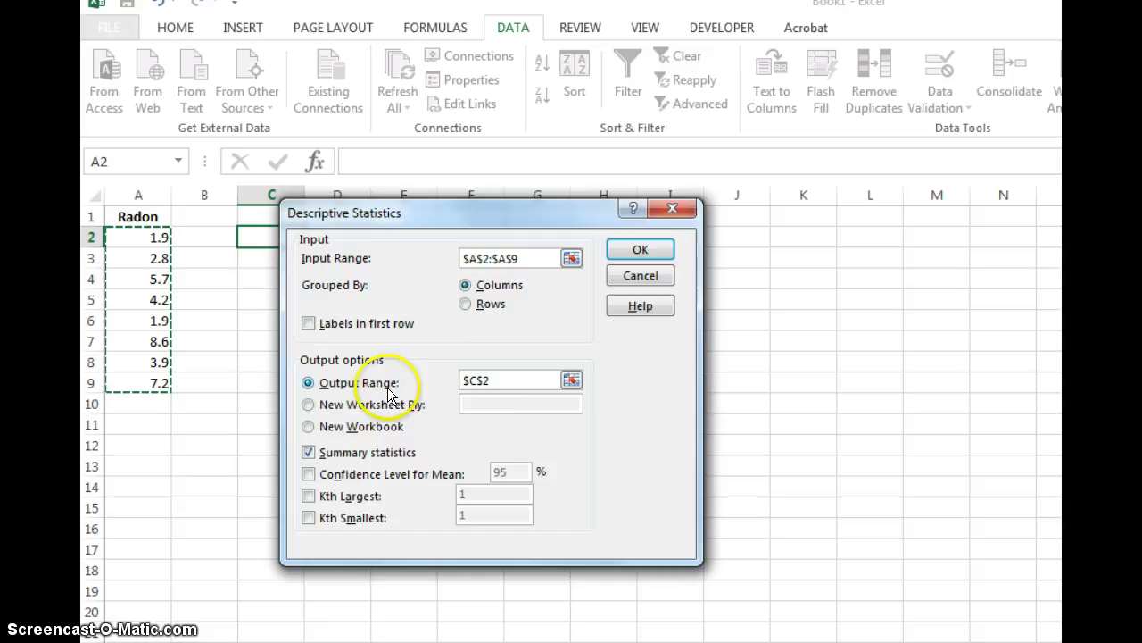
pyautogui.click(496, 380)
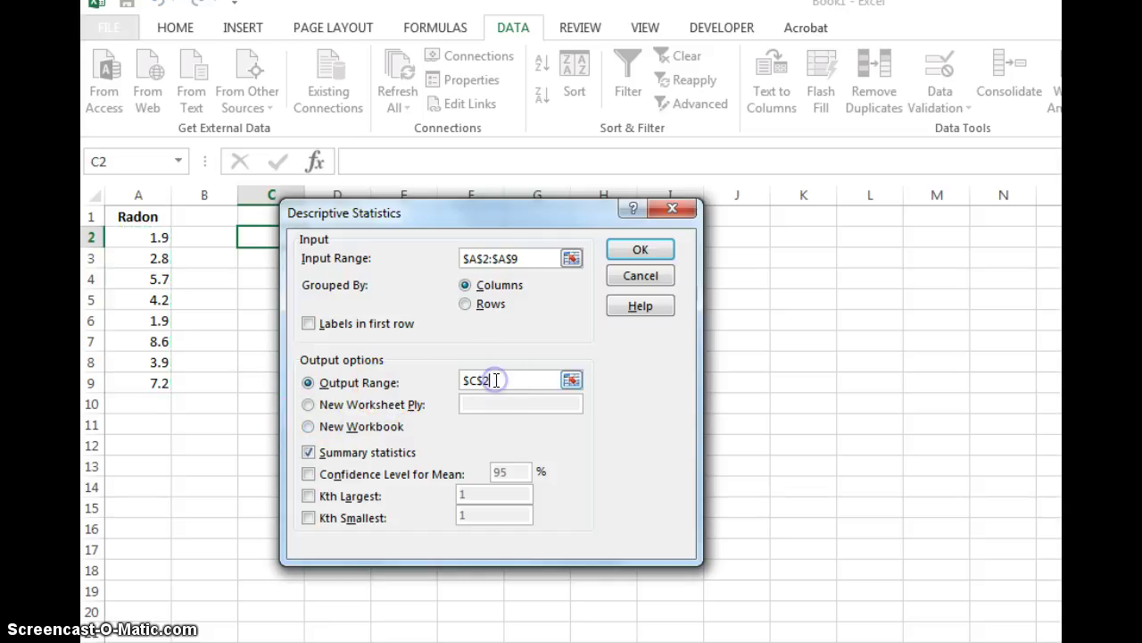
pyautogui.moveTo(497, 380); pyautogui.dragTo(470, 377)
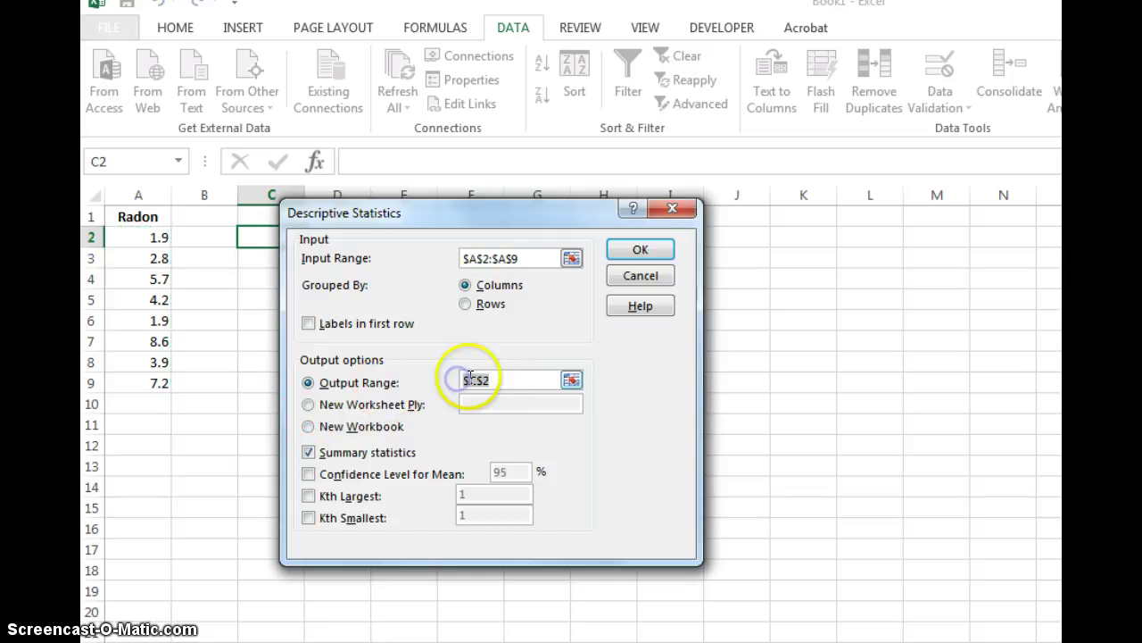
pyautogui.click(252, 237)
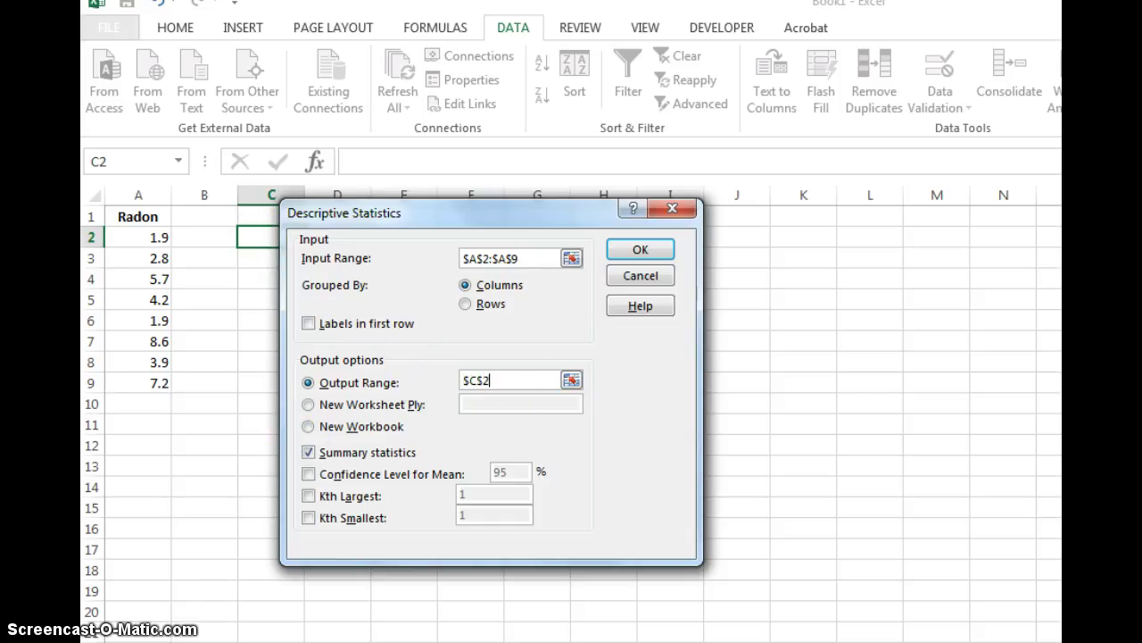
pyautogui.click(217, 539)
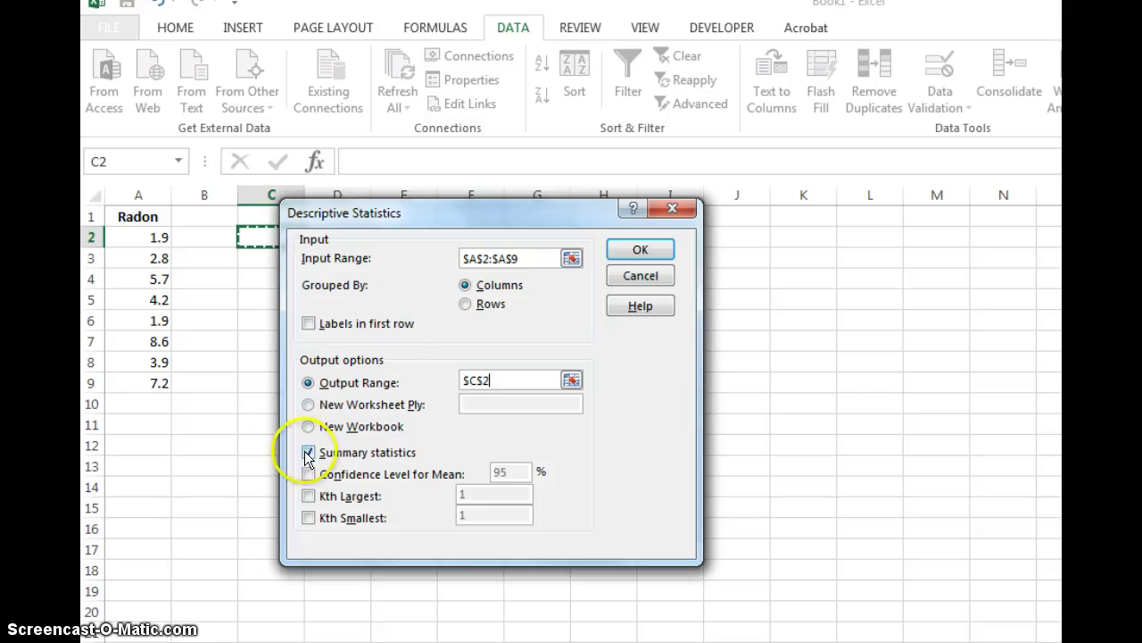
# Run the statistics, widen column C, and check the Mean 4.525 and Mode 1.9
pyautogui.click(647, 255)
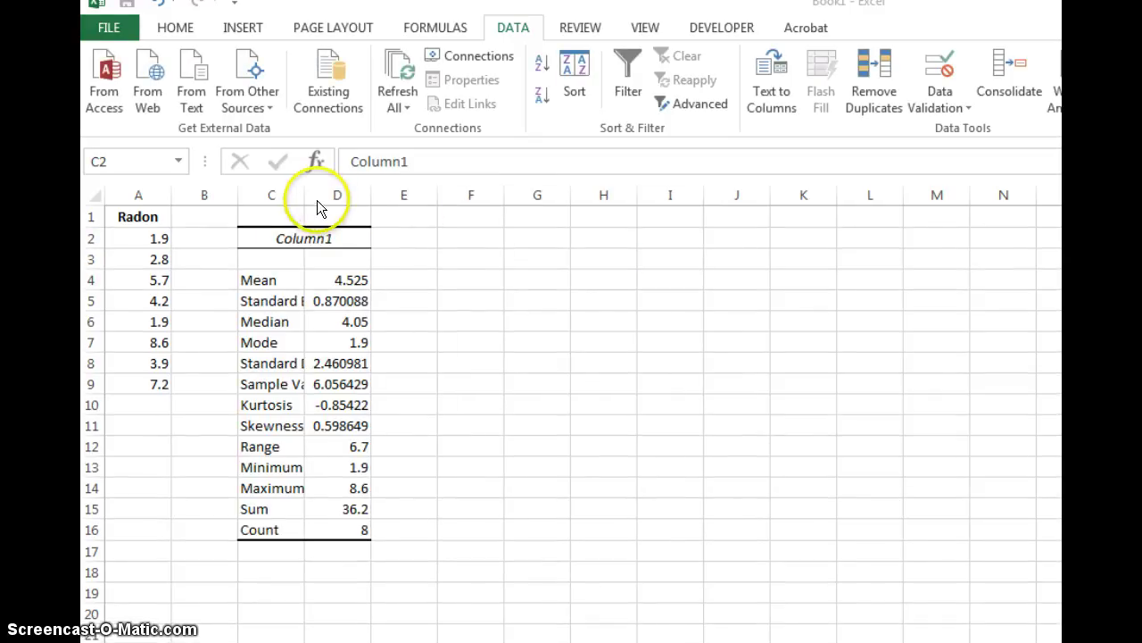
pyautogui.doubleClick(304, 195)
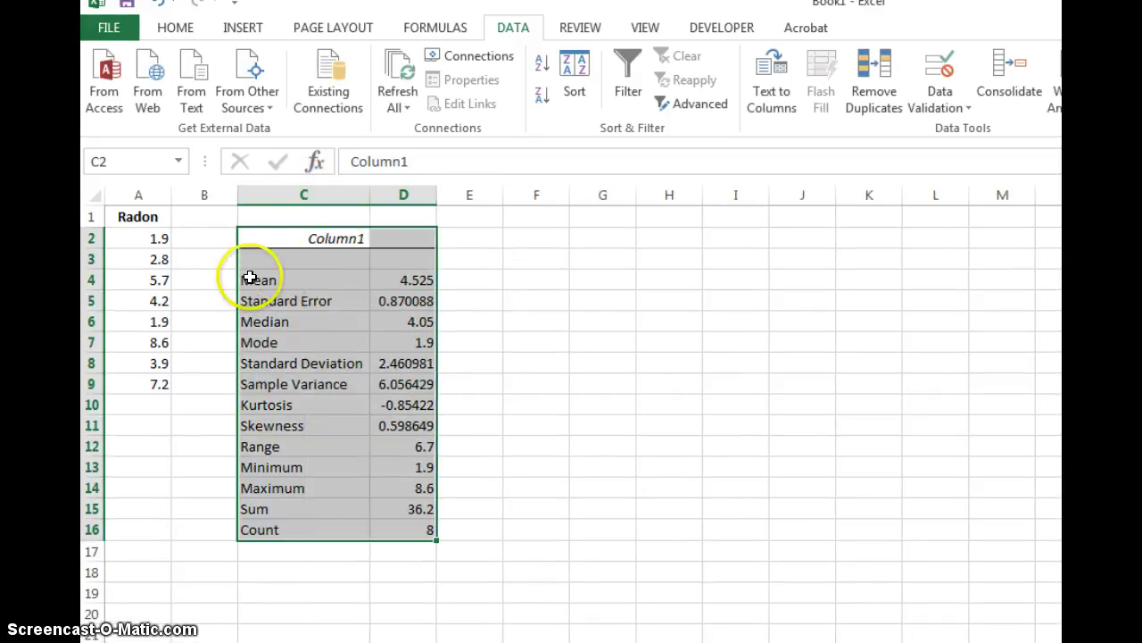
pyautogui.click(421, 280)
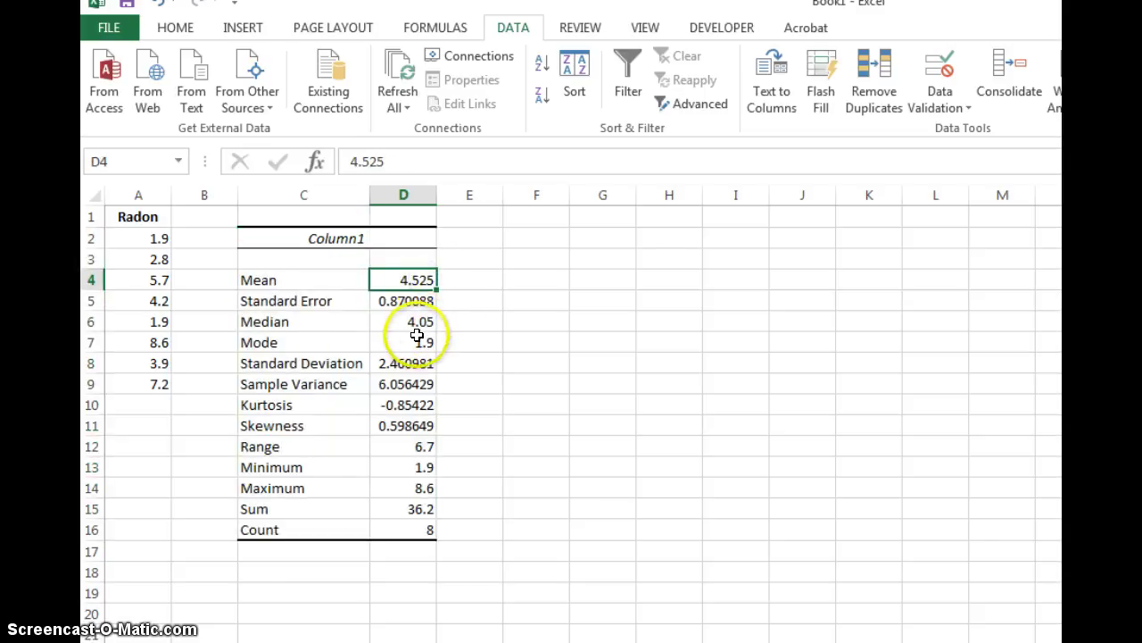
pyautogui.click(416, 341)
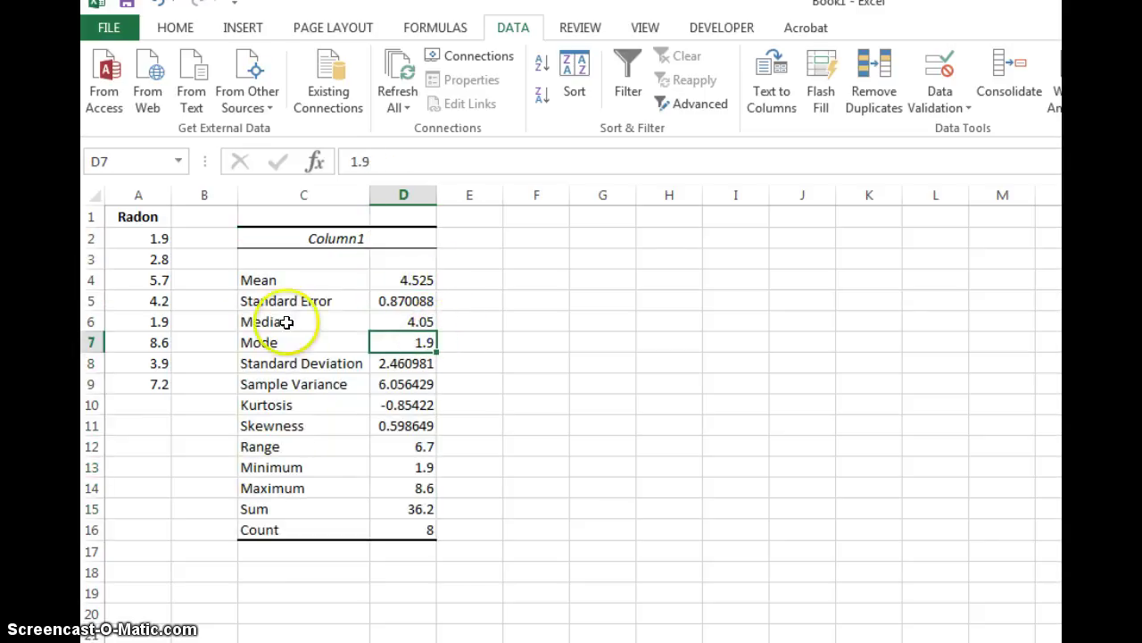
# Confirm the two 1.9 Radon values, then check the standard deviation and the 6.7 Range
pyautogui.click(153, 237)
pyautogui.click(158, 323)
pyautogui.click(155, 237)
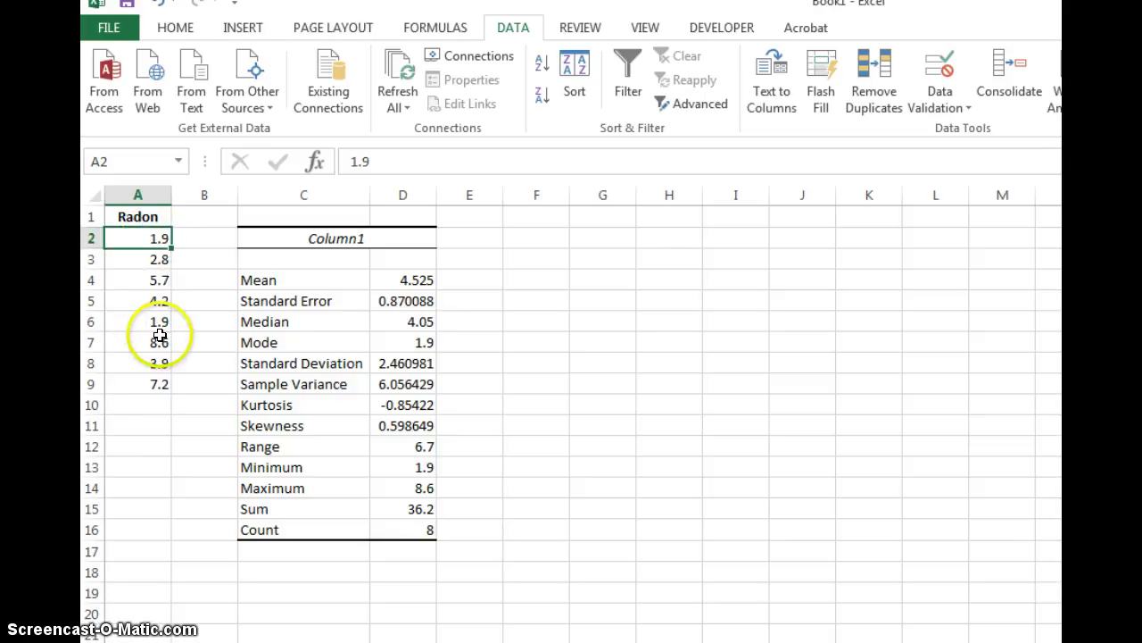
pyautogui.click(415, 366)
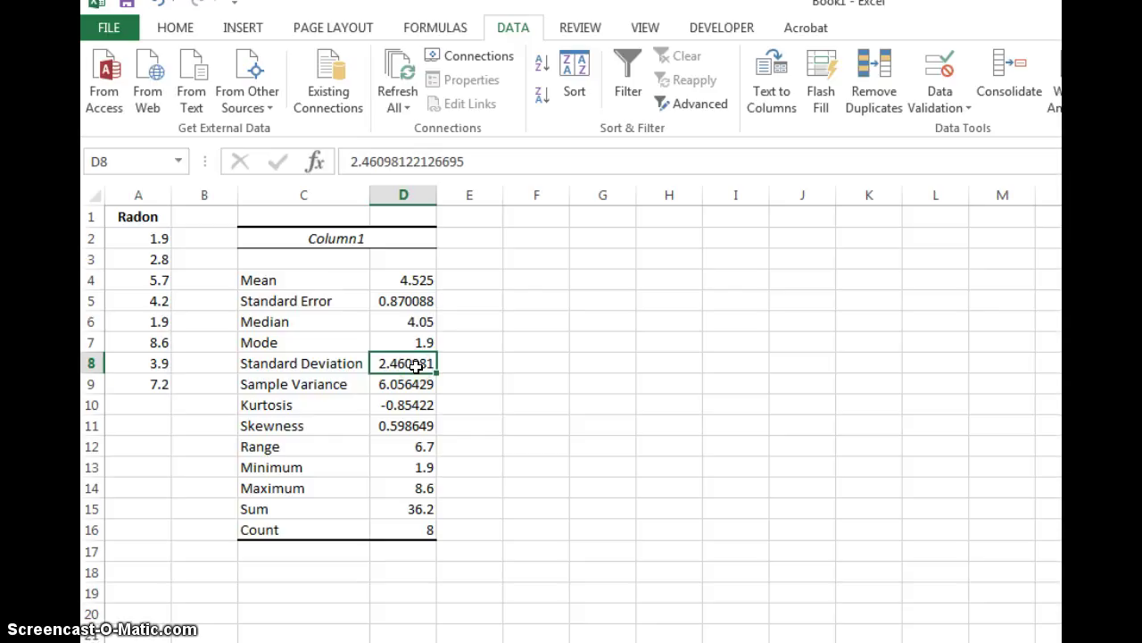
pyautogui.click(420, 446)
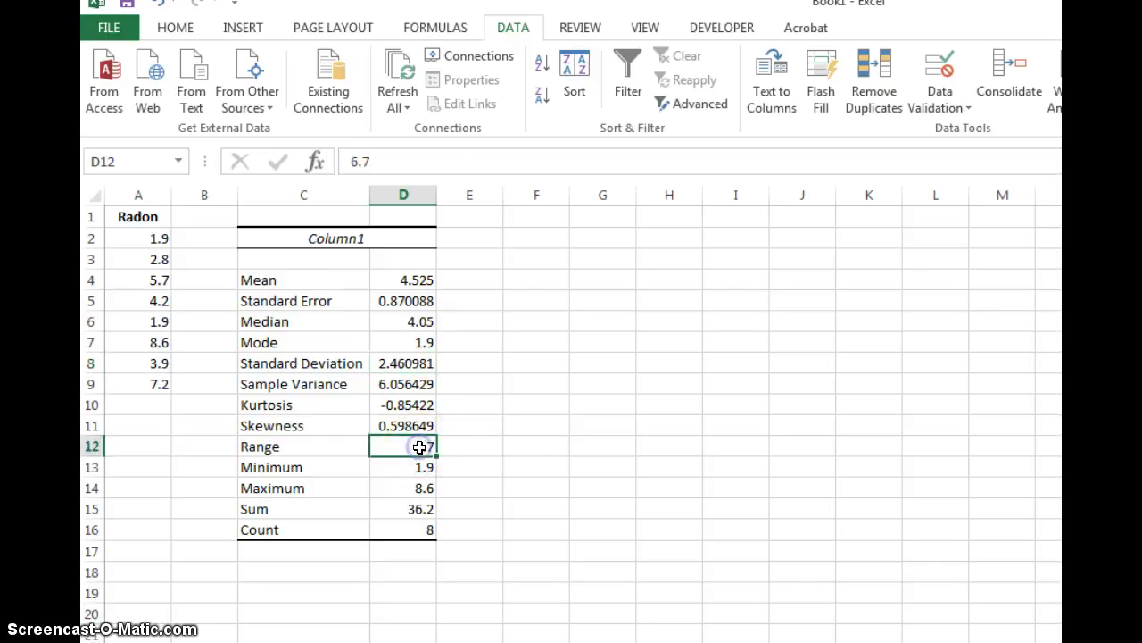
pyautogui.click(408, 438)
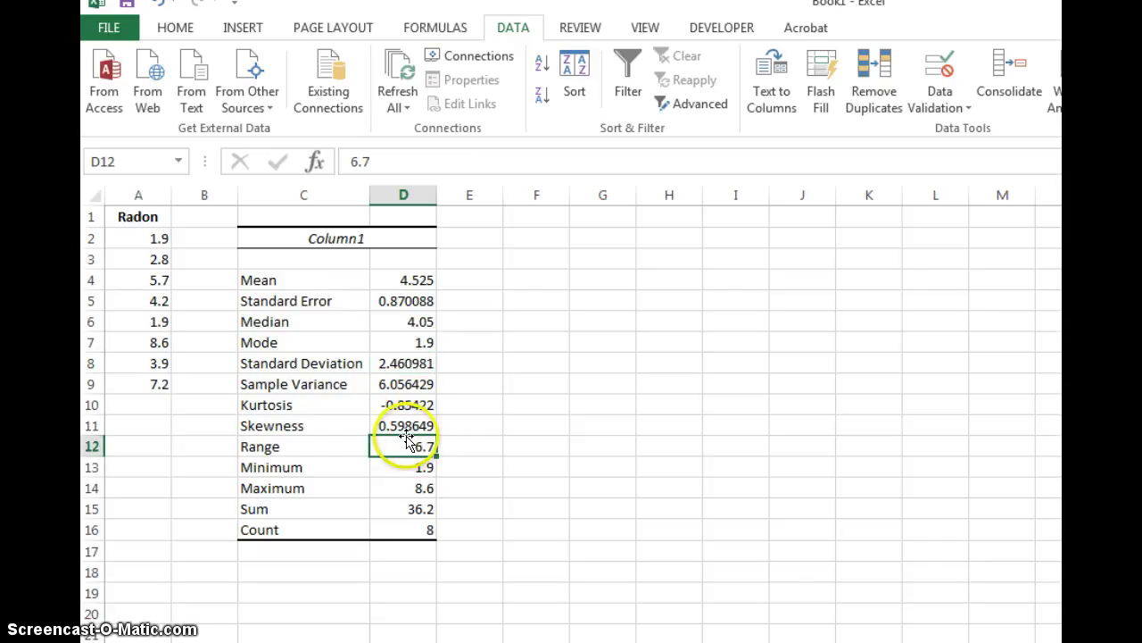
pyautogui.click(169, 639)
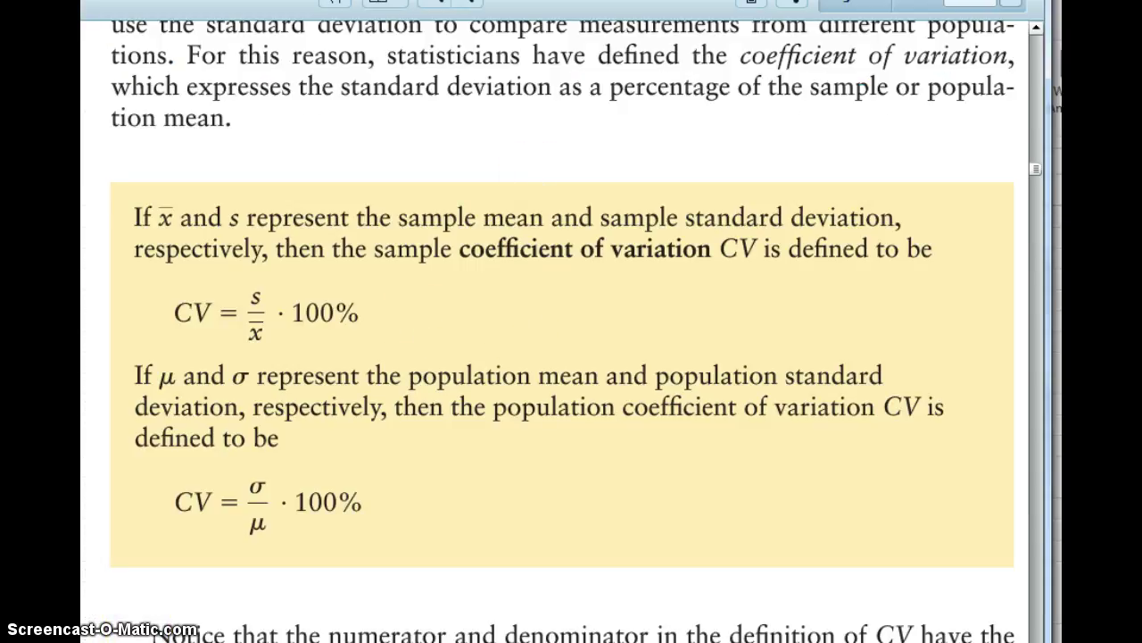
# Focus the CV definition page, then Alt+Tab back to the Radon spreadsheet
pyautogui.click(689, 89)
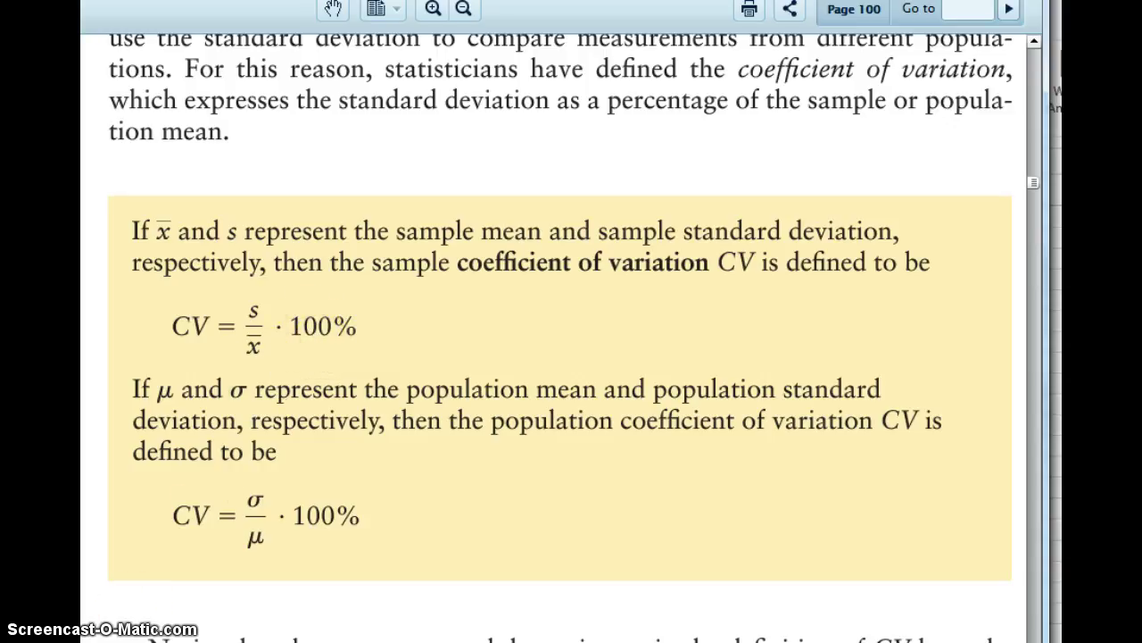
pyautogui.hotkey('alt', 'Tab')
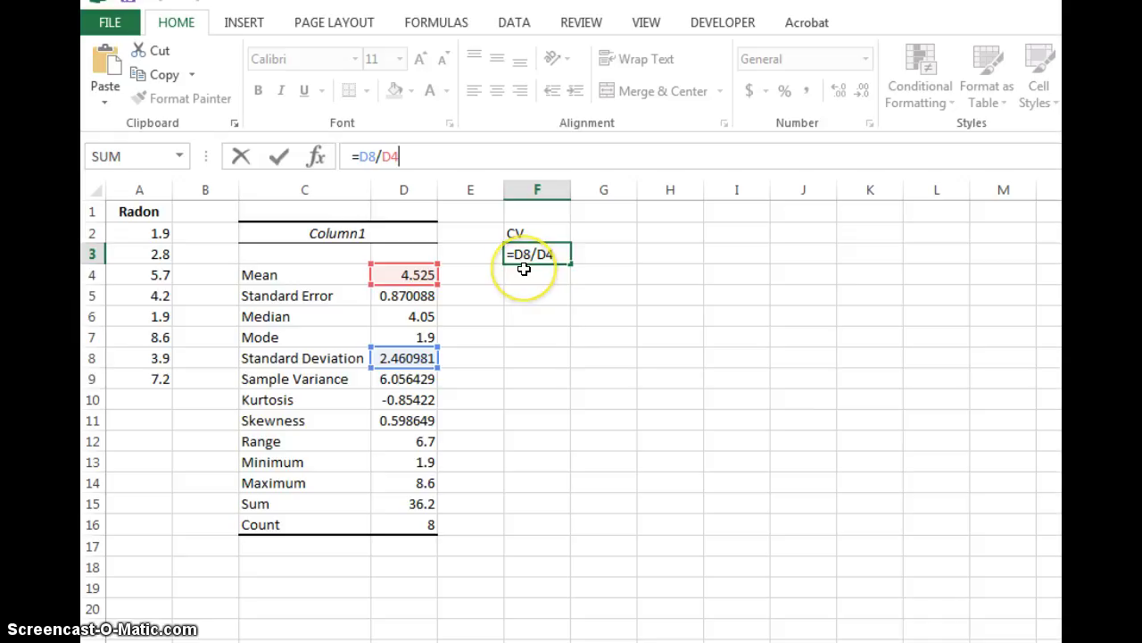
# Enter =D8/D4 in F3 and format it as a two-decimal percentage, showing 54.39%
pyautogui.press('Return')
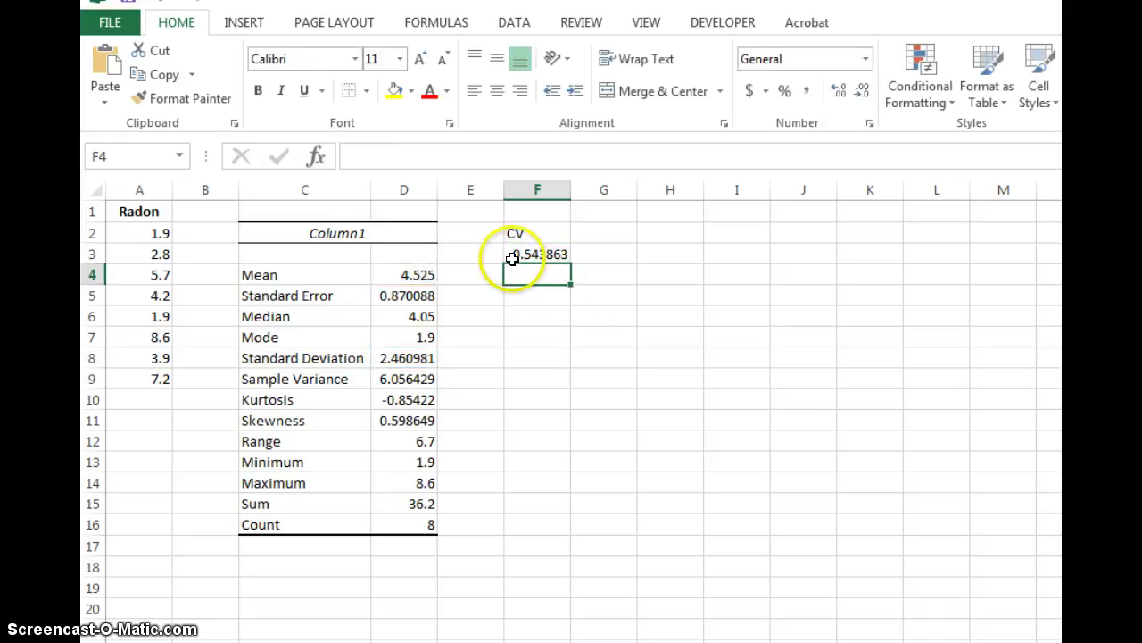
pyautogui.click(536, 255)
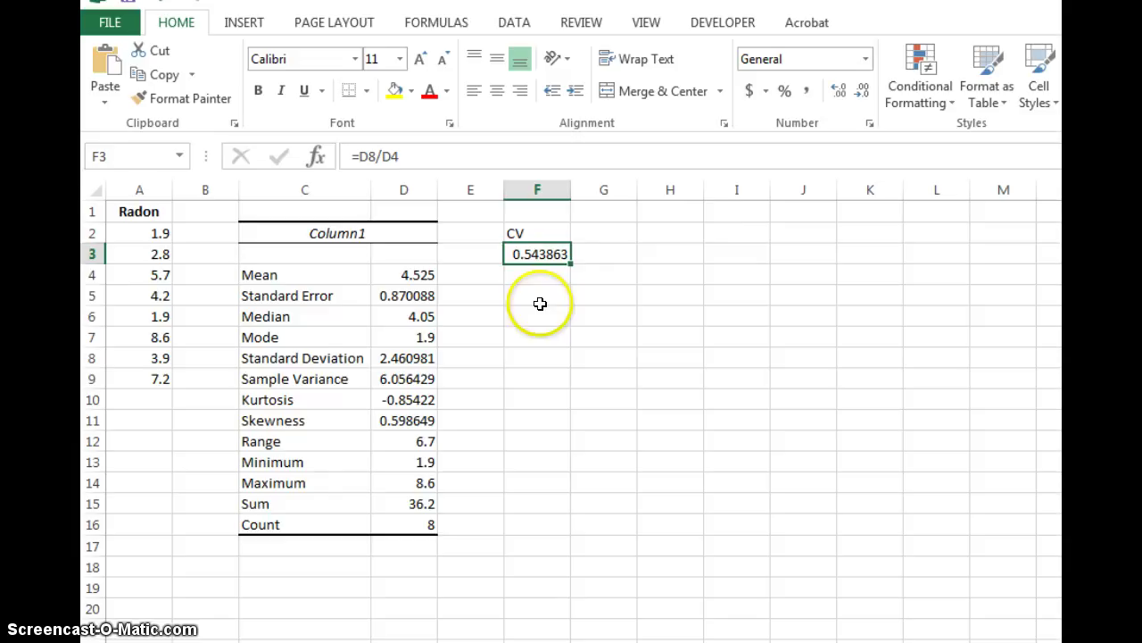
pyautogui.click(785, 93)
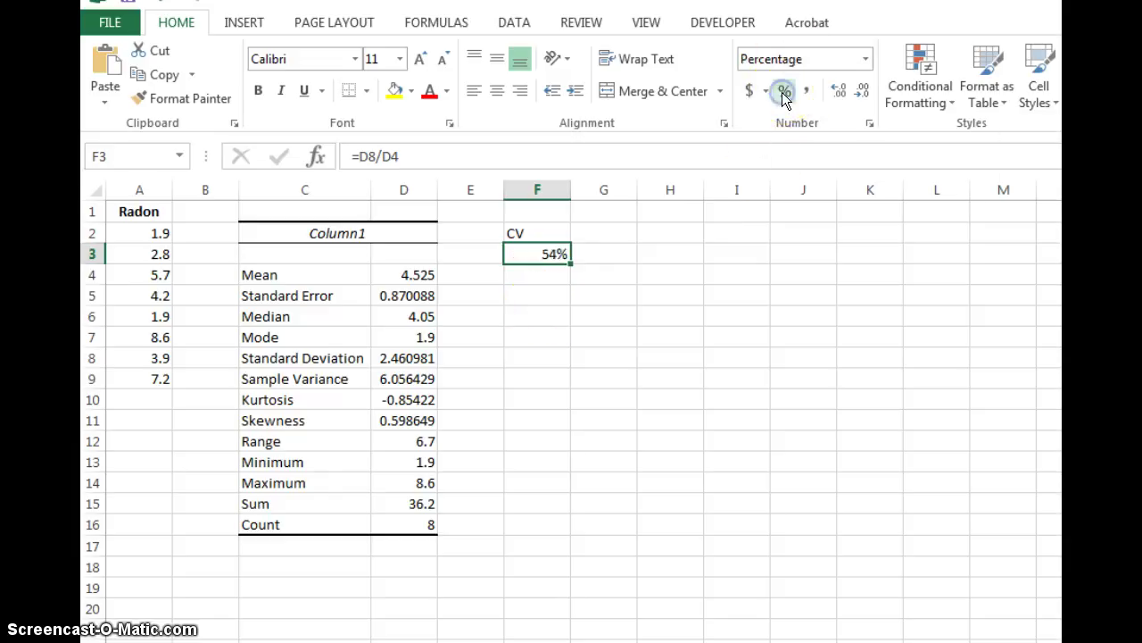
pyautogui.click(839, 90)
pyautogui.click(839, 90)
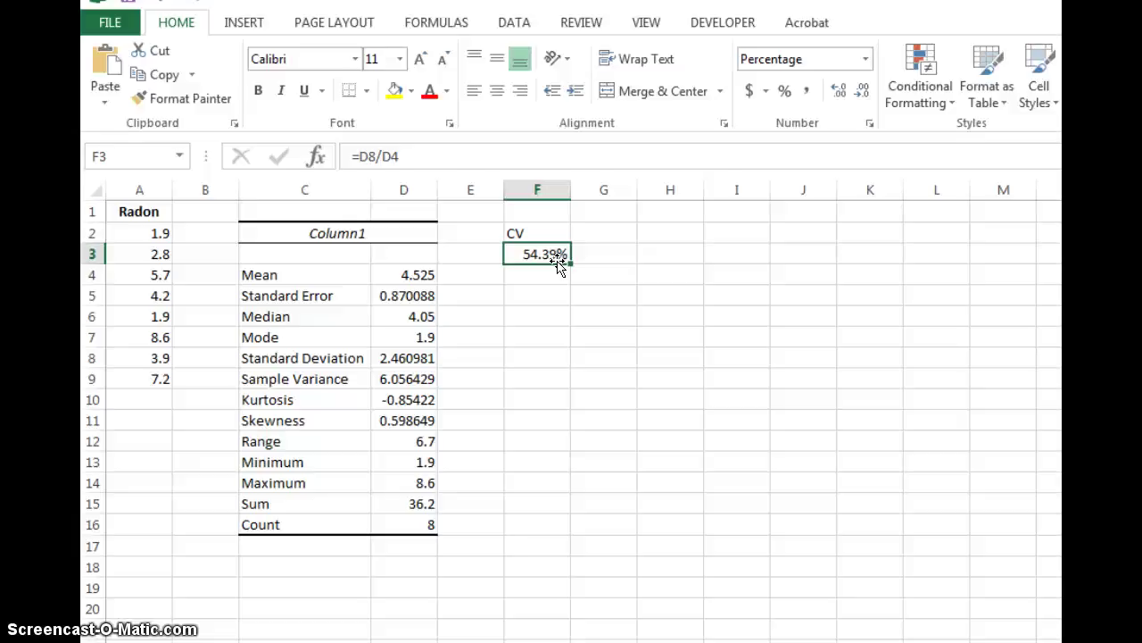
pyautogui.click(558, 263)
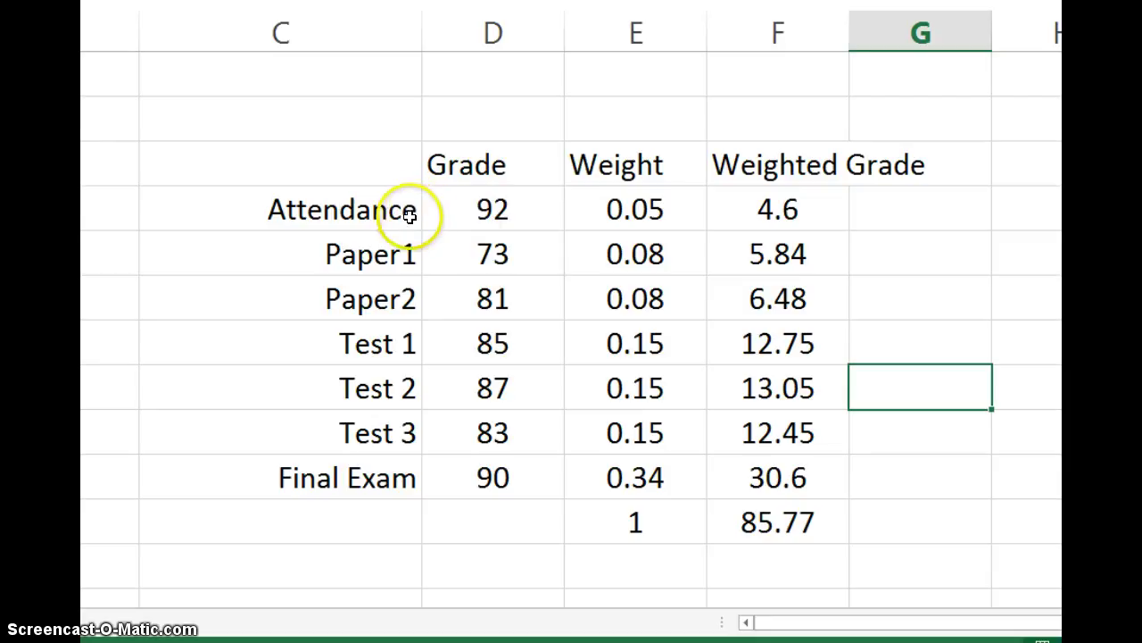
# Review the grade table: Attendance grade 92, Paper2 81, weight 0.05, and the 4.6 weighted-grade formula
pyautogui.click(480, 222)
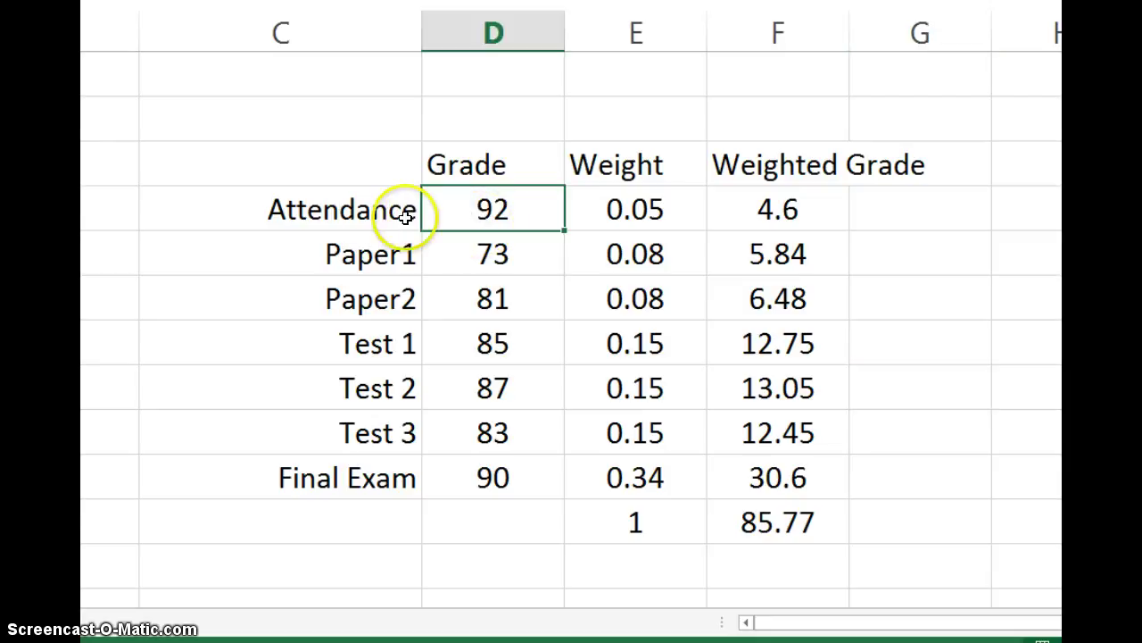
pyautogui.click(451, 293)
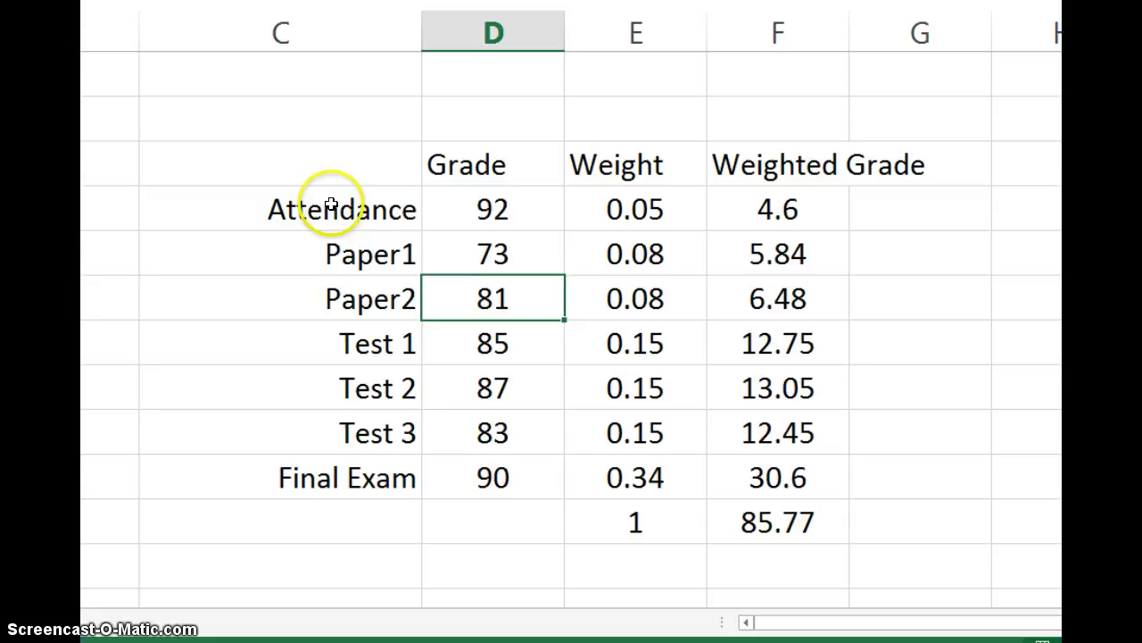
pyautogui.moveTo(330, 204); pyautogui.dragTo(331, 436)
pyautogui.click(635, 210)
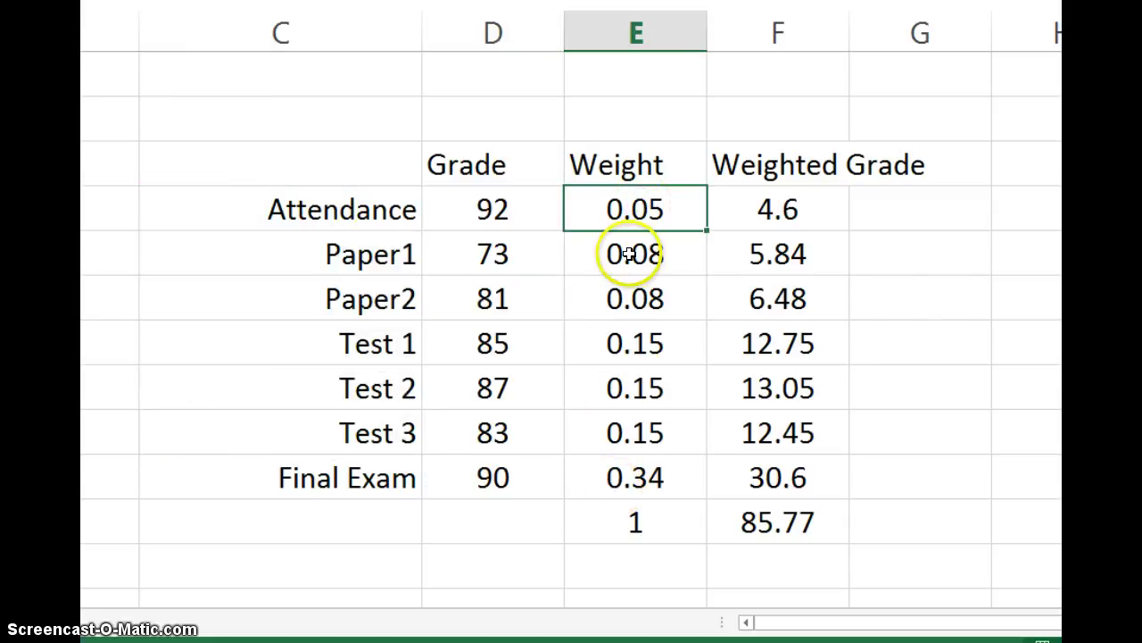
pyautogui.click(797, 208)
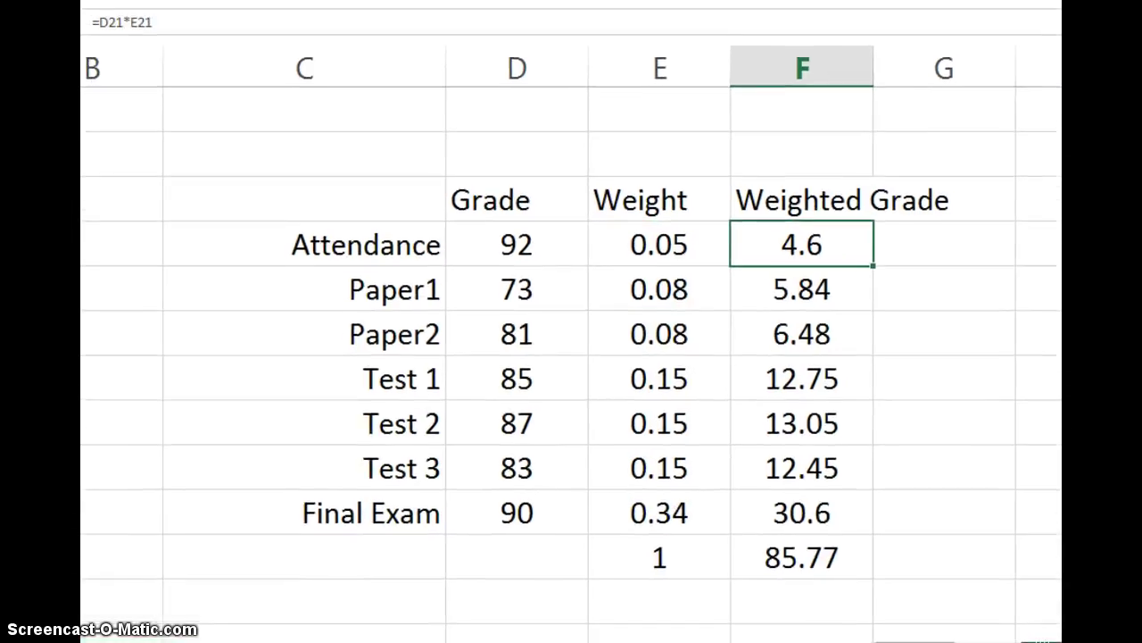
pyautogui.click(536, 253)
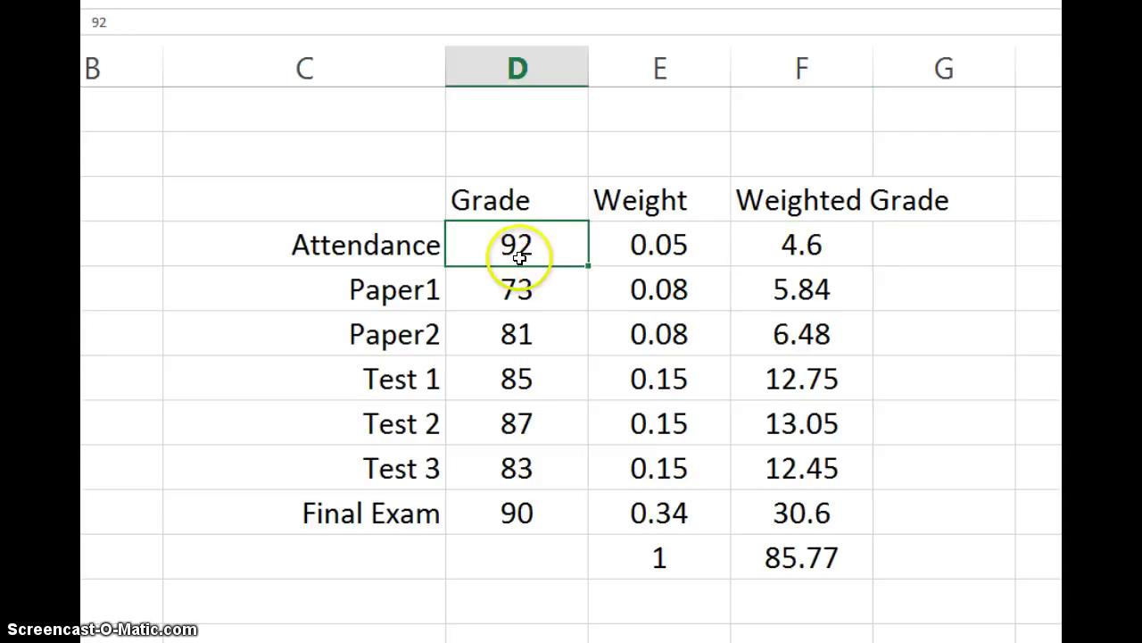
pyautogui.click(627, 247)
pyautogui.click(632, 245)
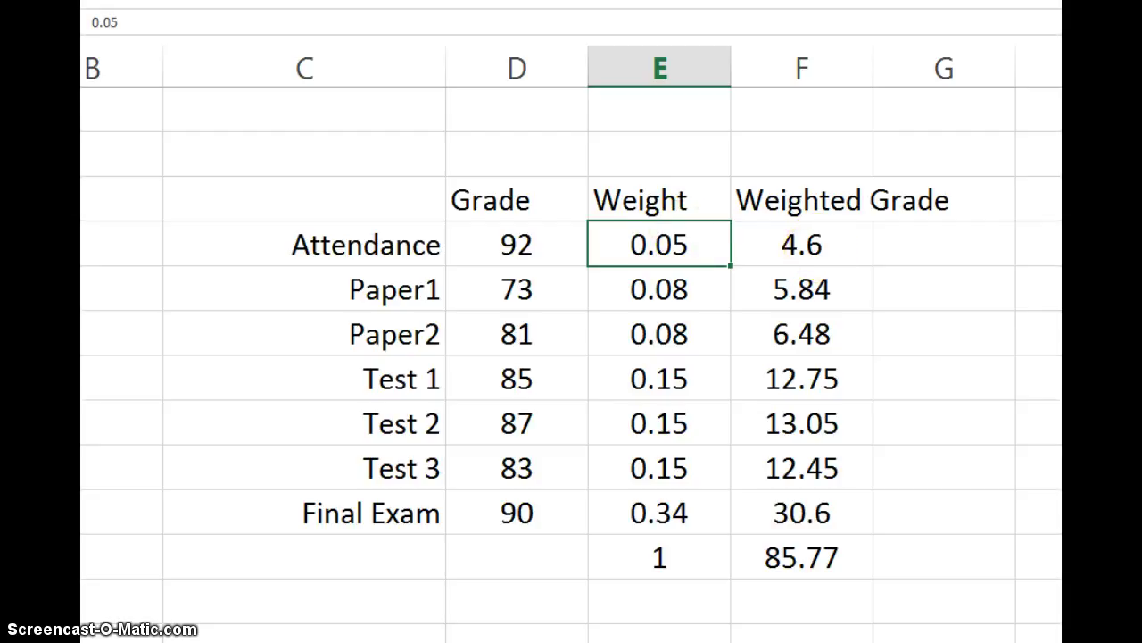
pyautogui.hotkey('alt', 'Tab')
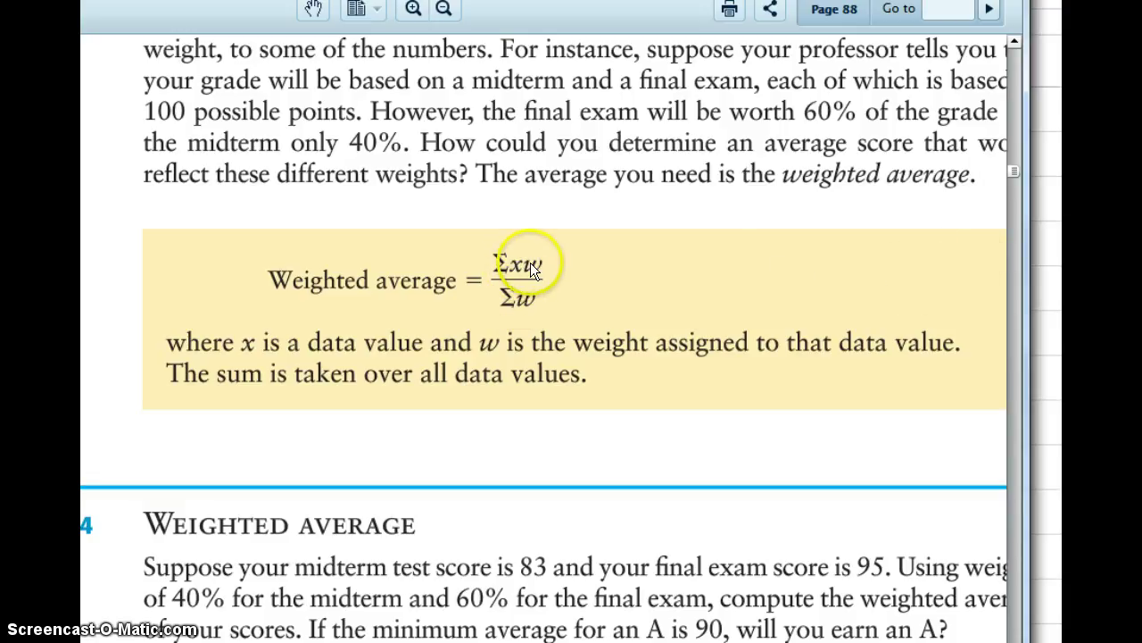
pyautogui.hotkey('alt', 'Tab')
pyautogui.moveTo(775, 245); pyautogui.dragTo(808, 527)
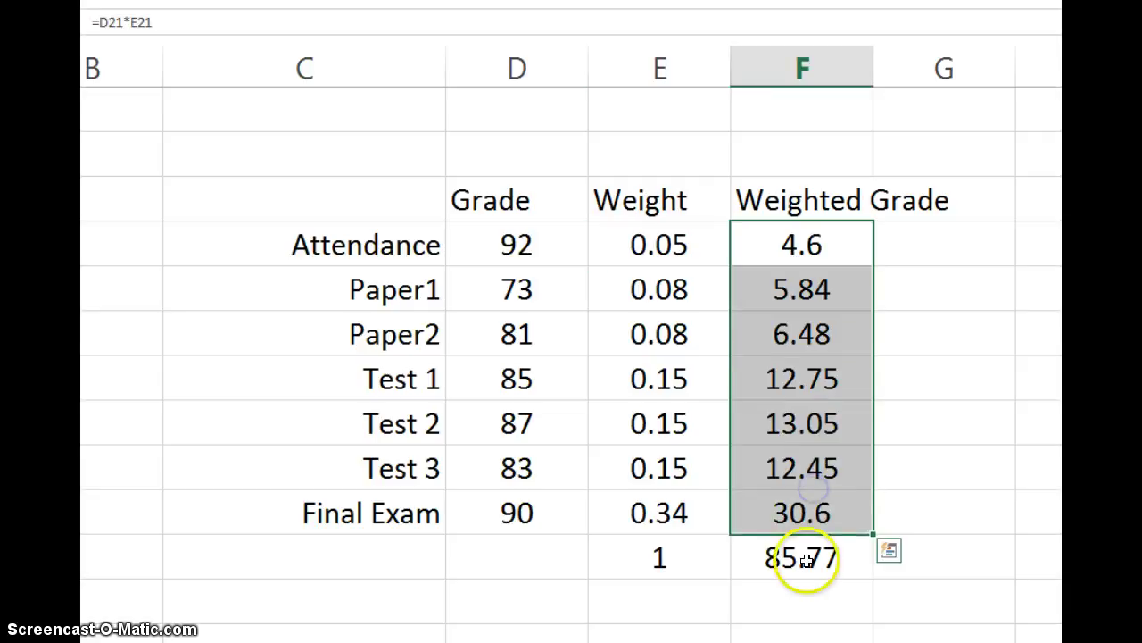
pyautogui.click(806, 560)
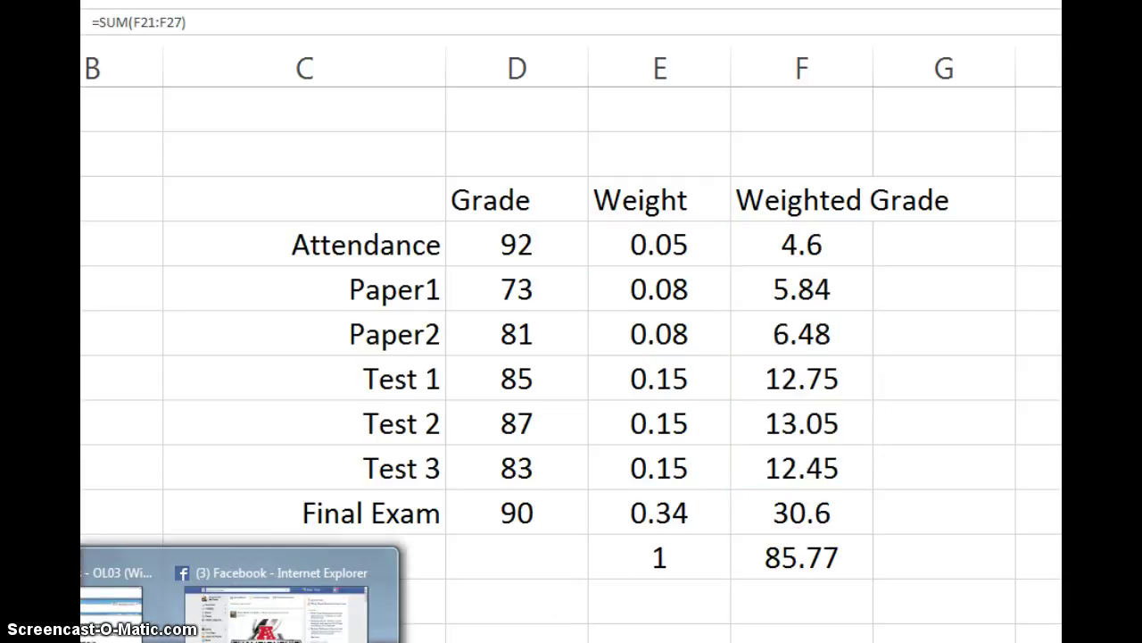
pyautogui.click(325, 625)
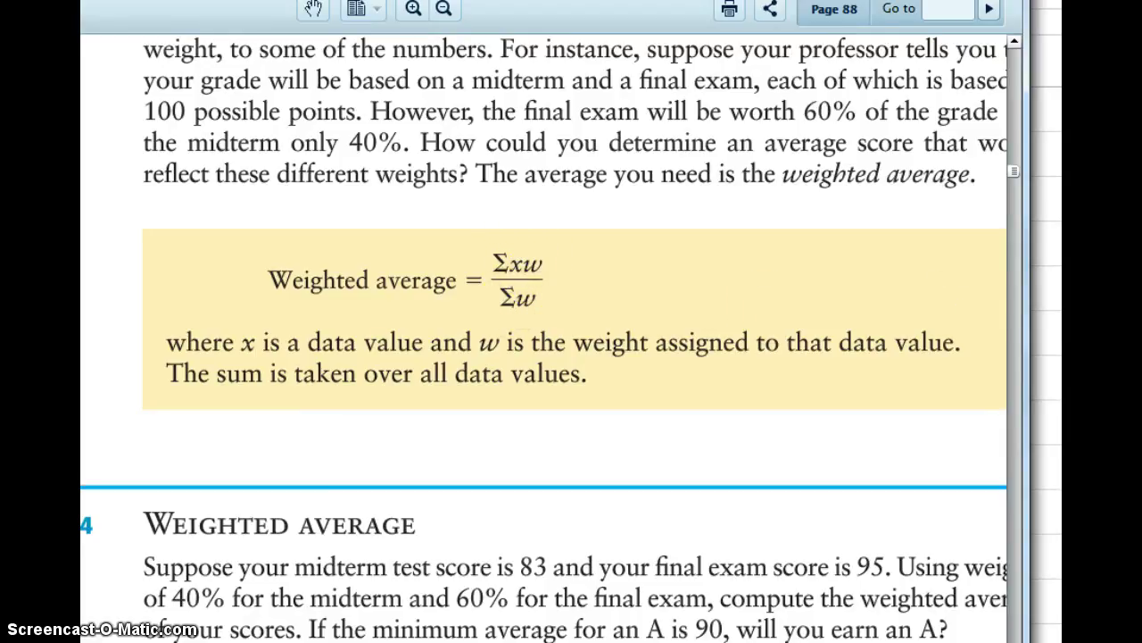
pyautogui.hotkey('alt', 'Tab')
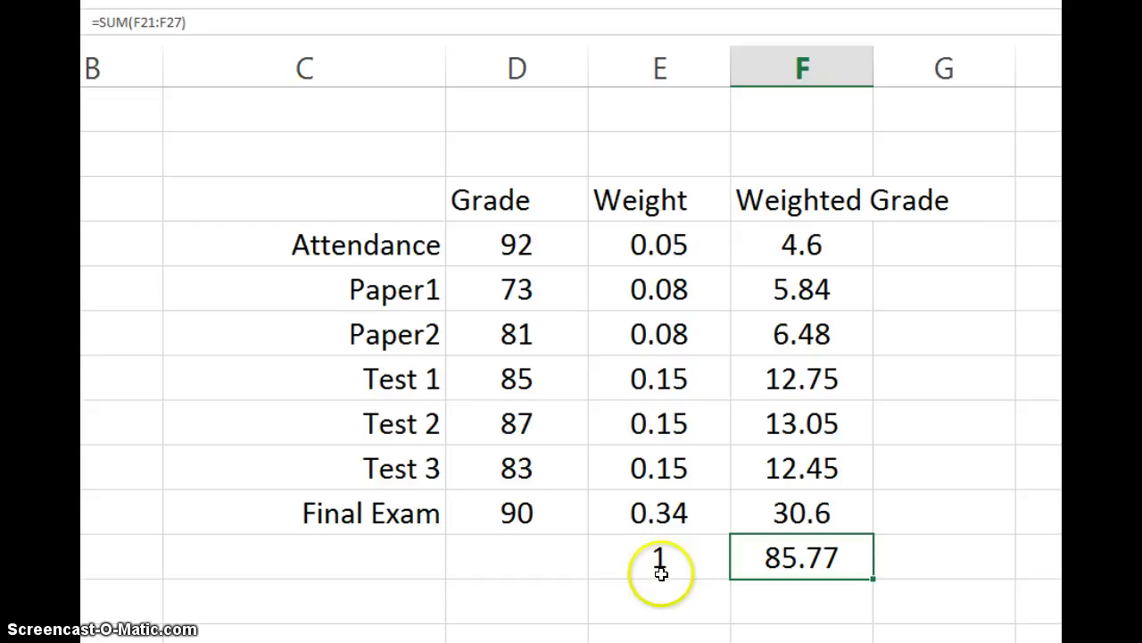
pyautogui.click(661, 572)
pyautogui.click(817, 555)
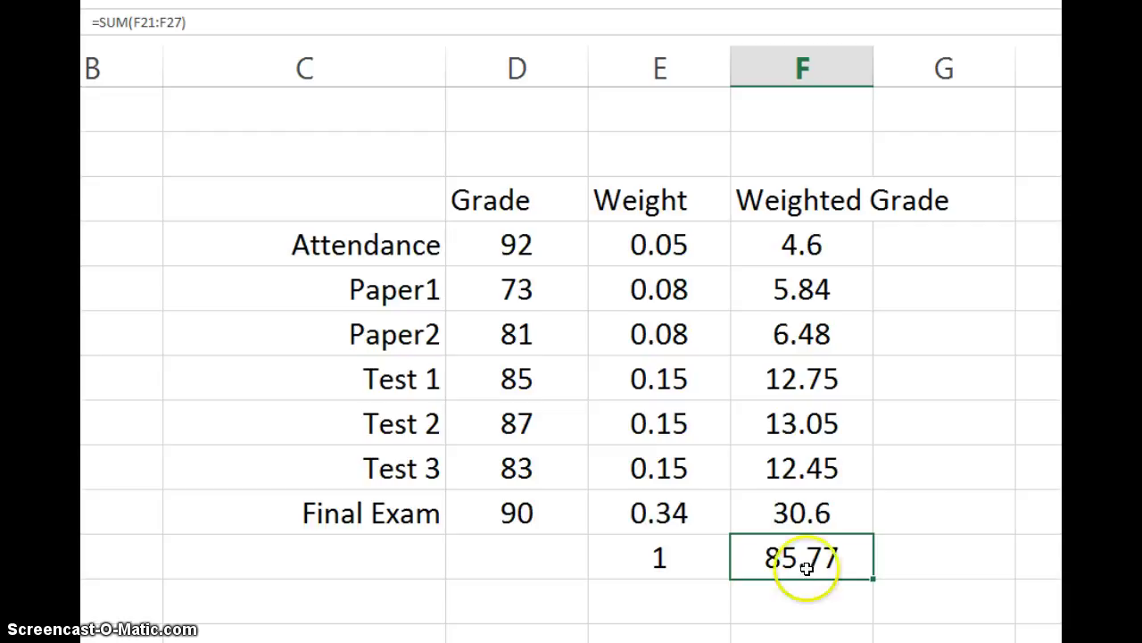
pyautogui.click(512, 245)
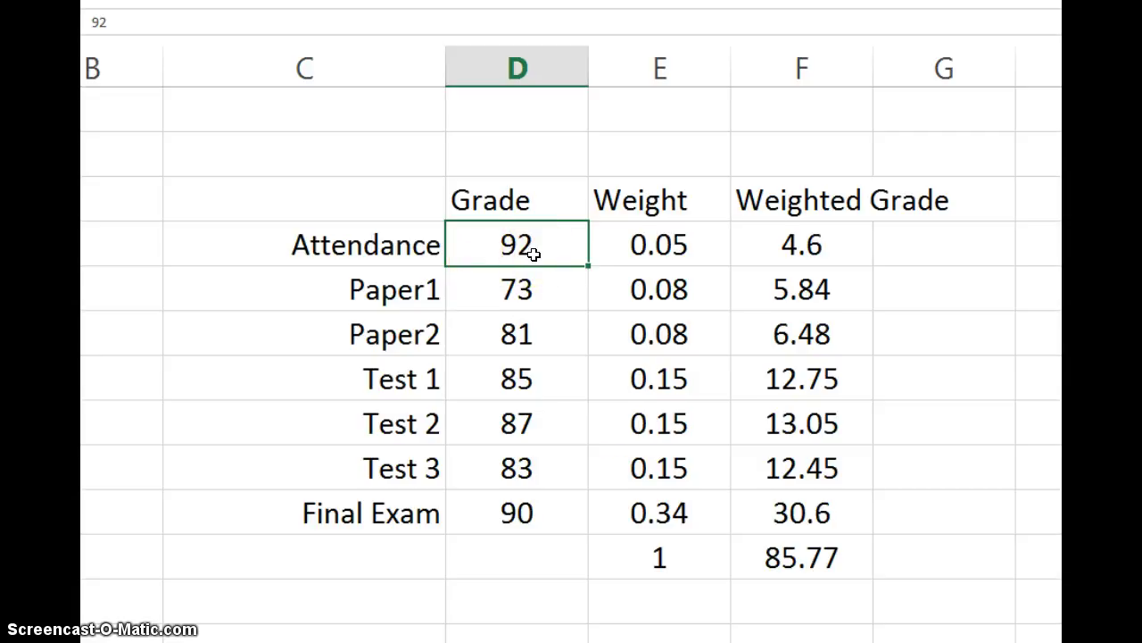
pyautogui.write('20')
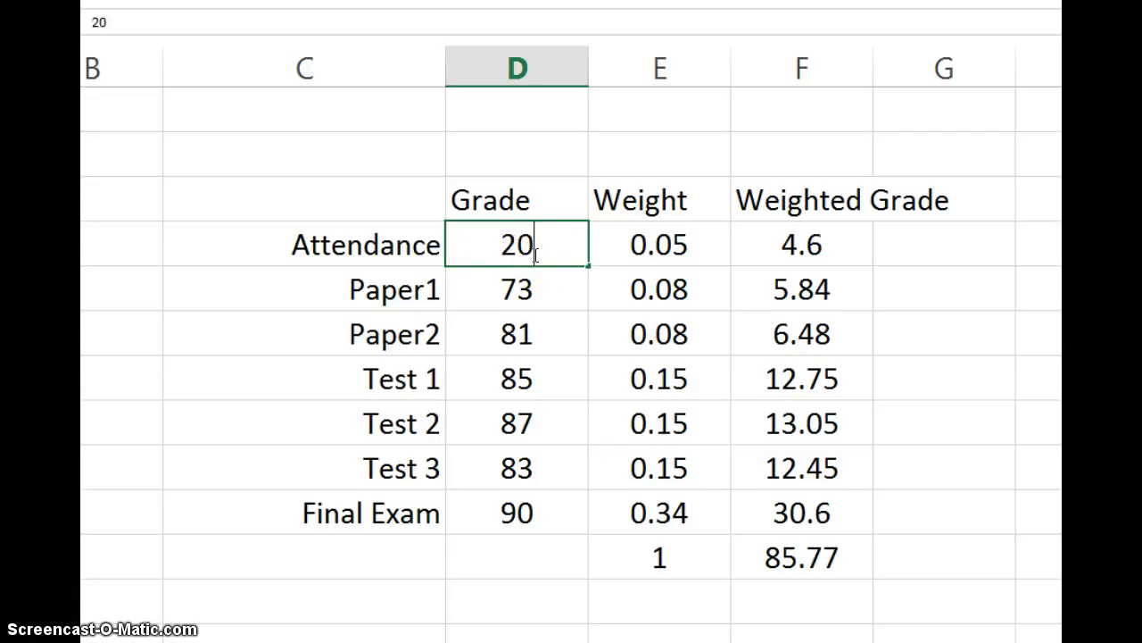
pyautogui.press('Return')
pyautogui.click(779, 591)
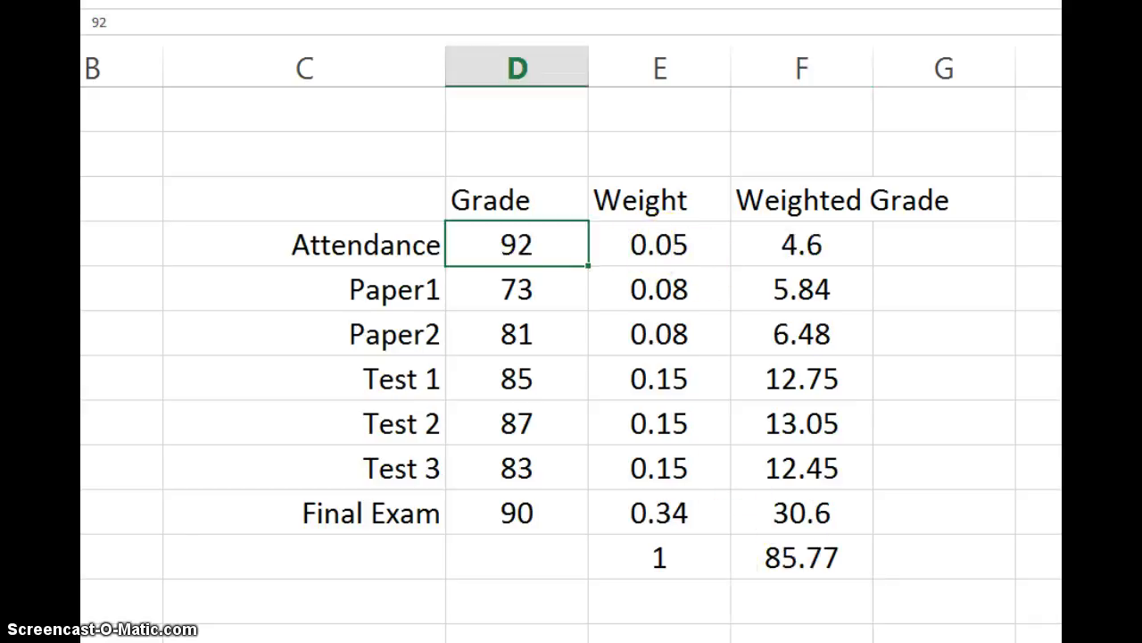
pyautogui.click(541, 525)
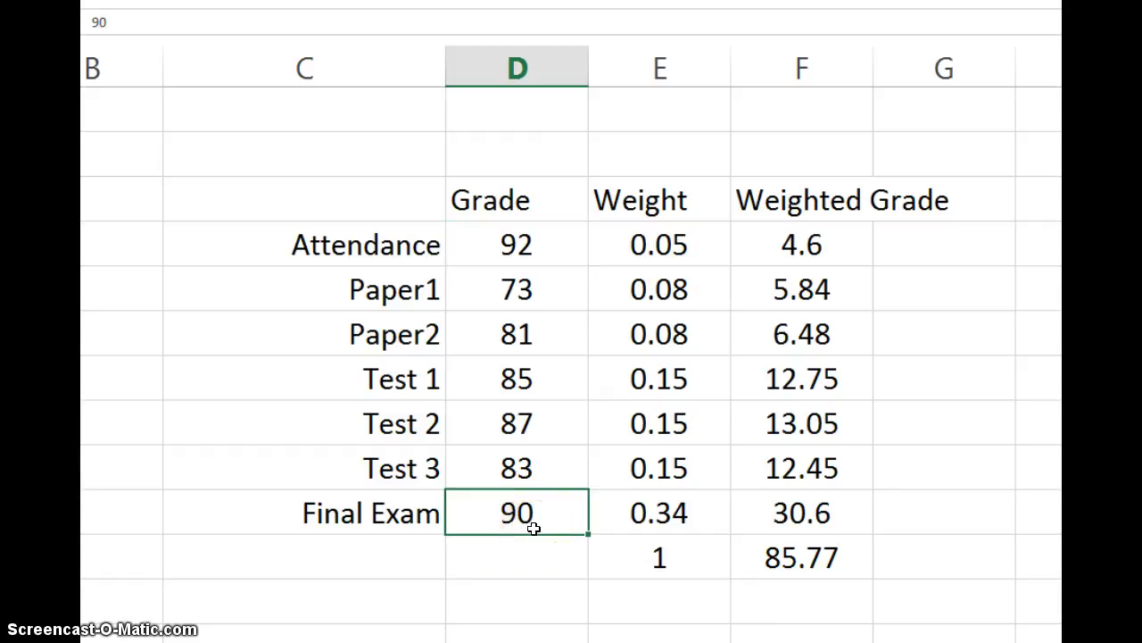
pyautogui.write('20')
pyautogui.press('Return')
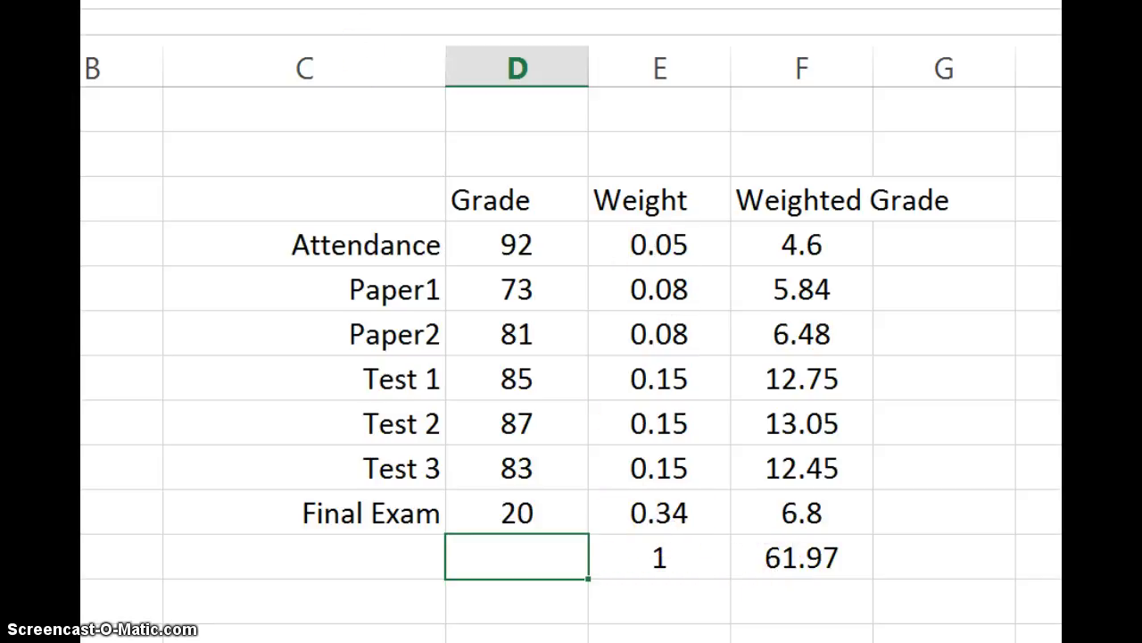
pyautogui.hotkey('ctrl', 'z')
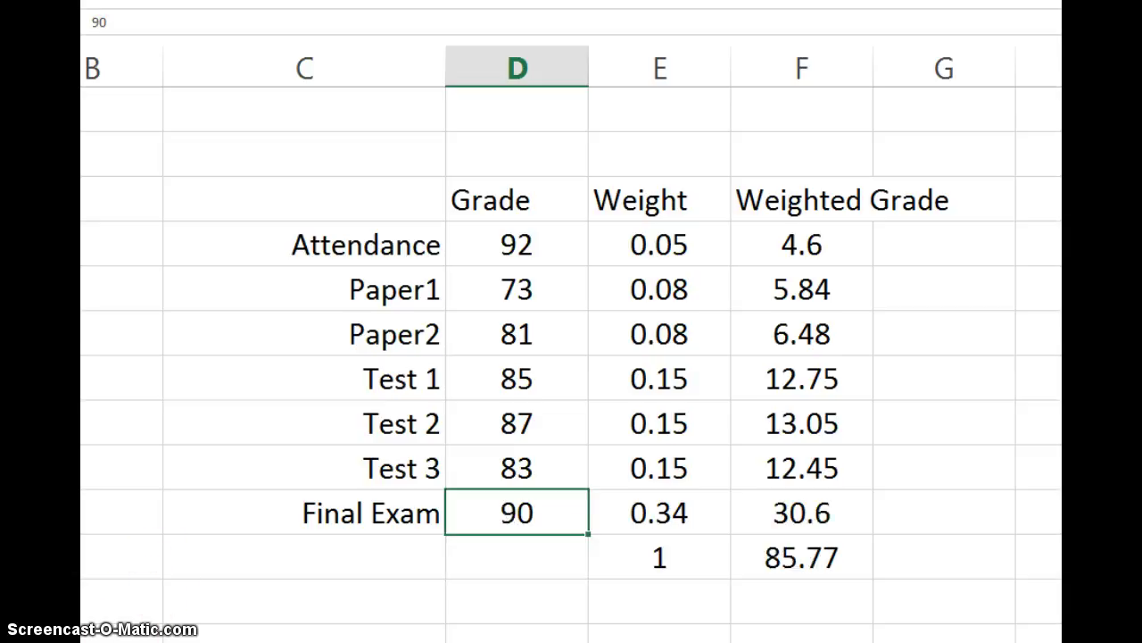